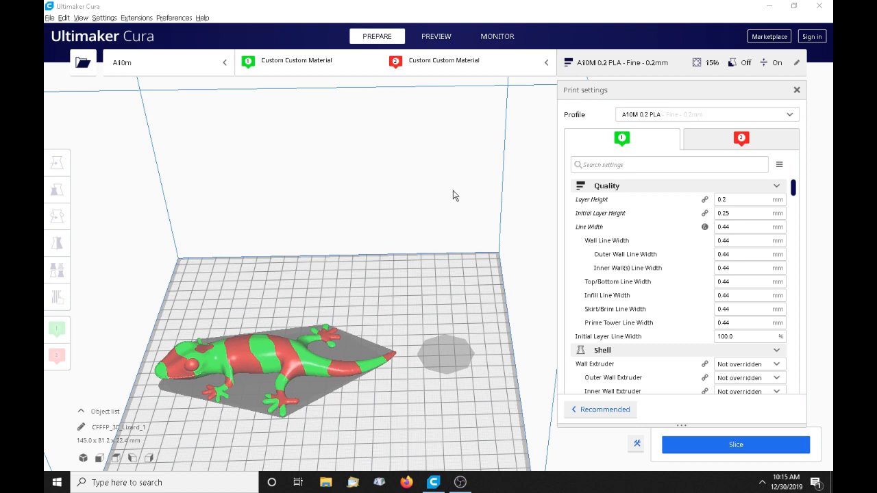
right_click_drag(399, 323, 395, 363)
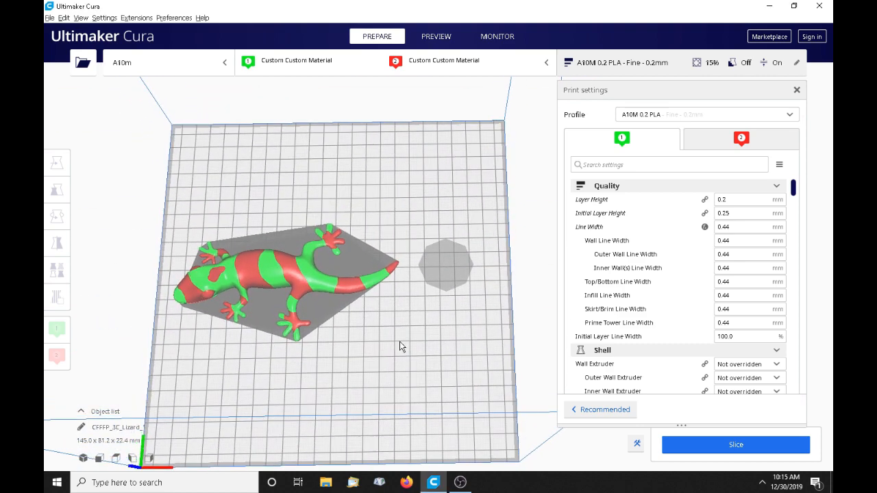
scroll(399, 335, "down", 2)
scroll(399, 335, "up", 1)
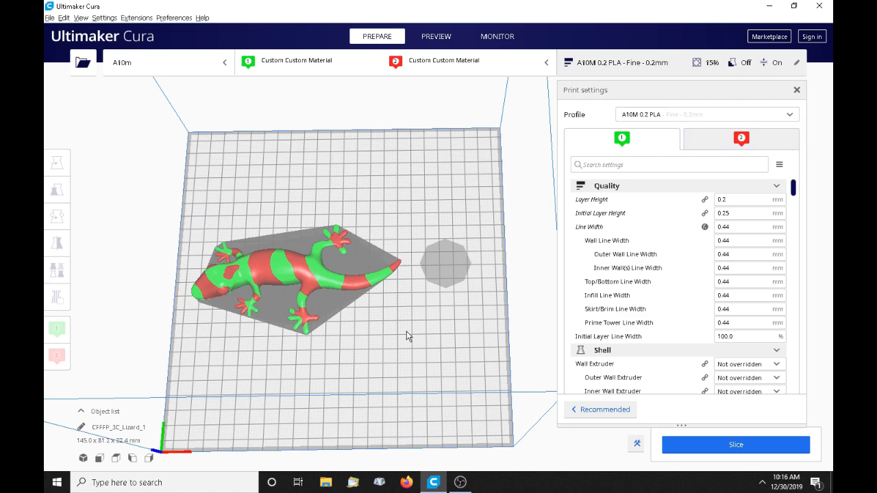
right_click_drag(406, 331, 404, 298)
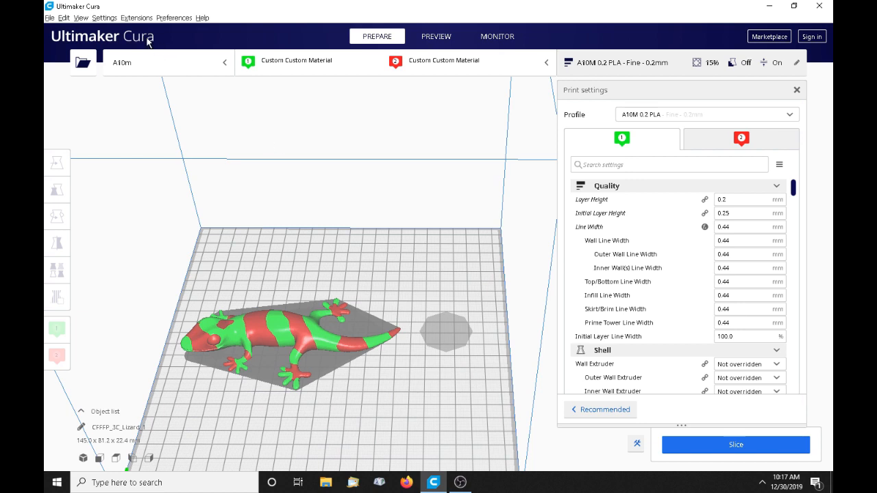
Open the A10m printer's machine settings and set its number of extruders to 3
left_click(109, 21)
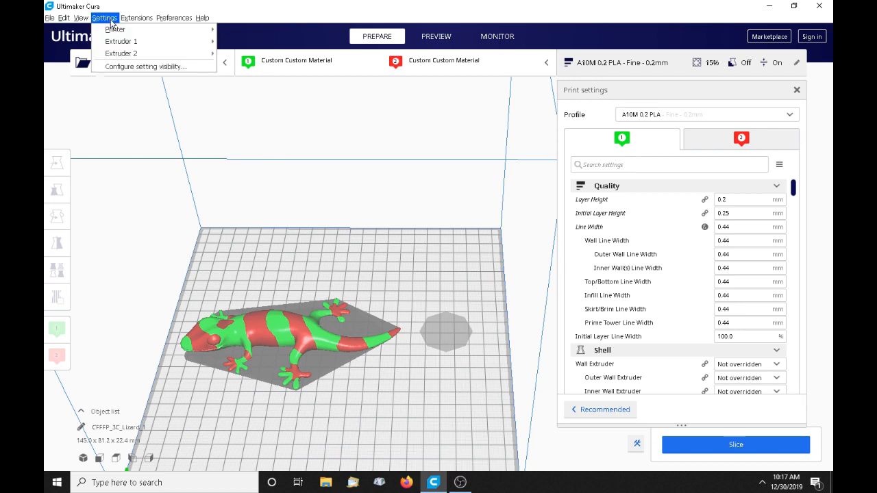
mouse_move(116, 34)
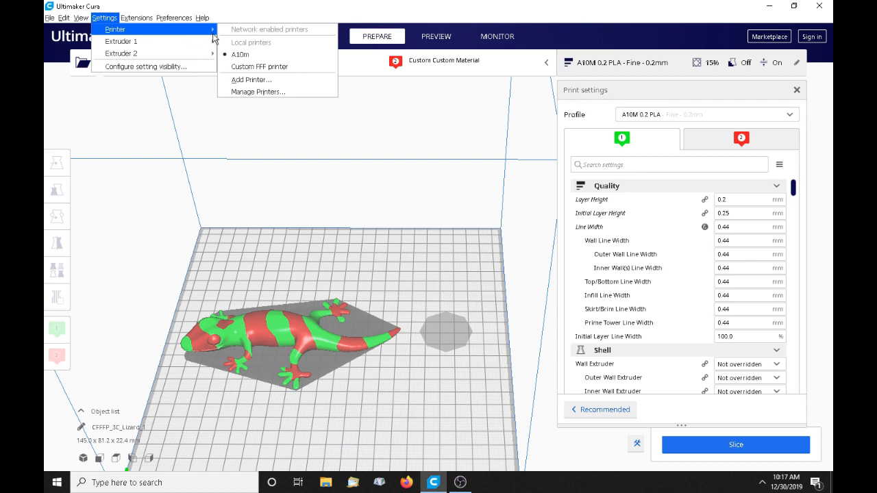
left_click(253, 92)
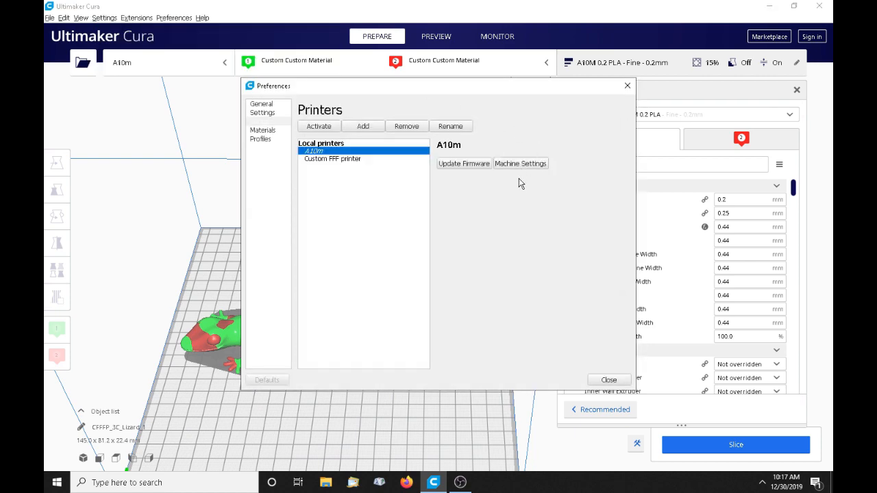
left_click(518, 165)
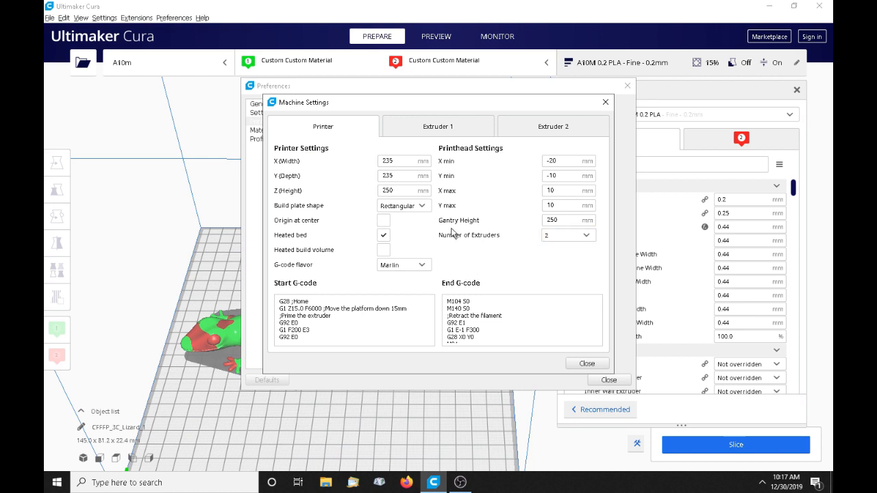
left_click(582, 238)
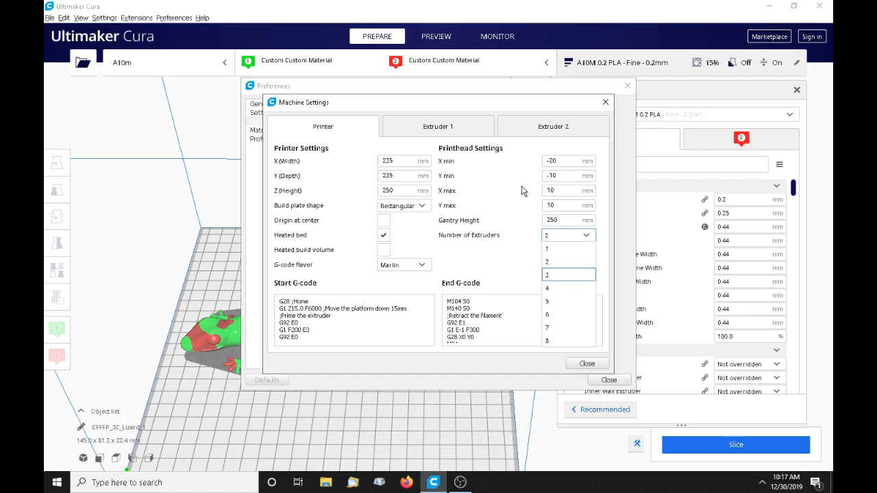
key("Return")
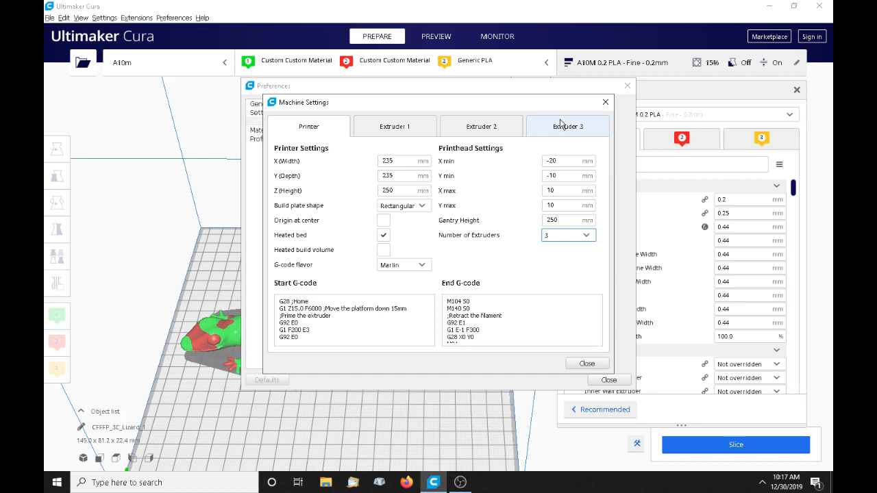
Set Extruder 3's compatible material diameter to 1.75 mm and close the machine settings and preferences
left_click(560, 123)
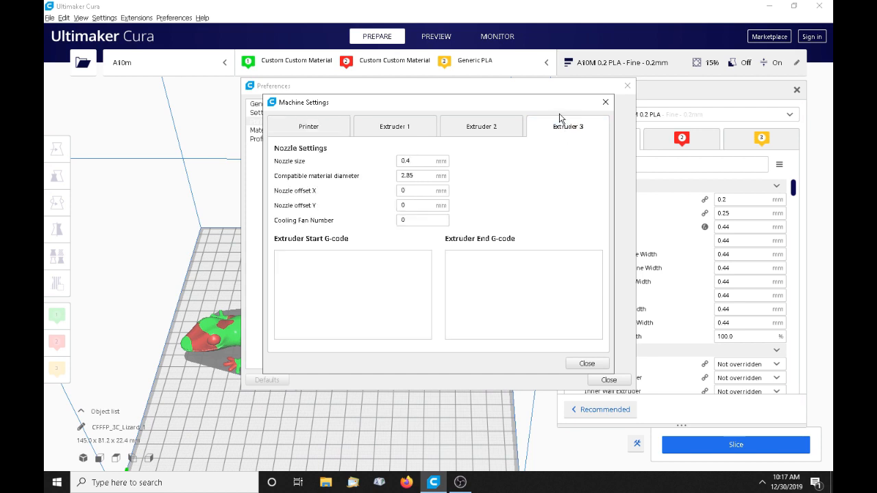
left_click(417, 176)
key("BackSpace")
key("BackSpace")
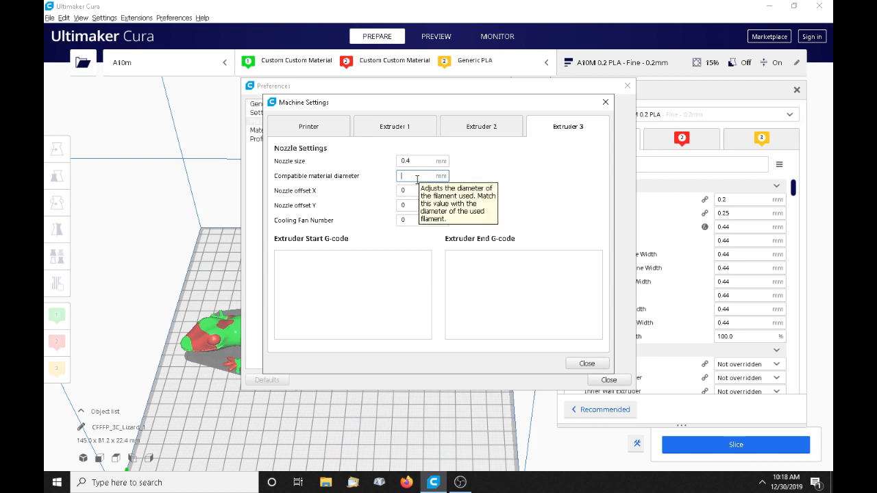
type("1.75")
left_click(587, 364)
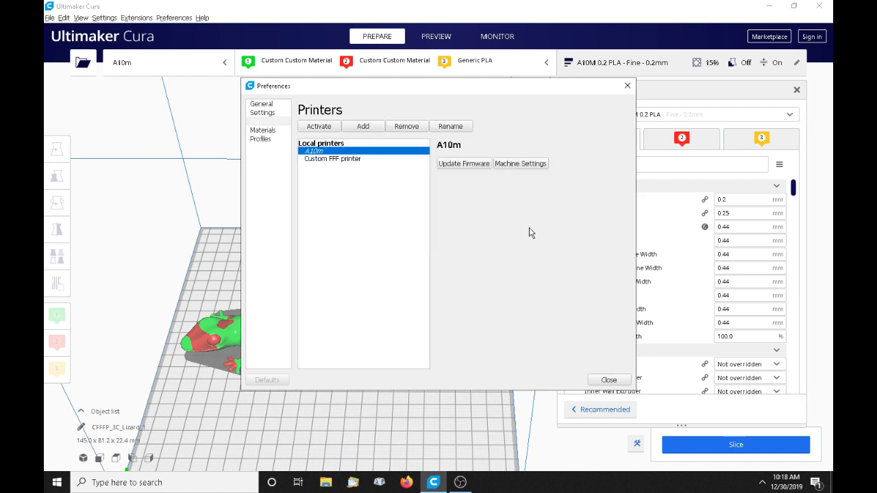
left_click(601, 381)
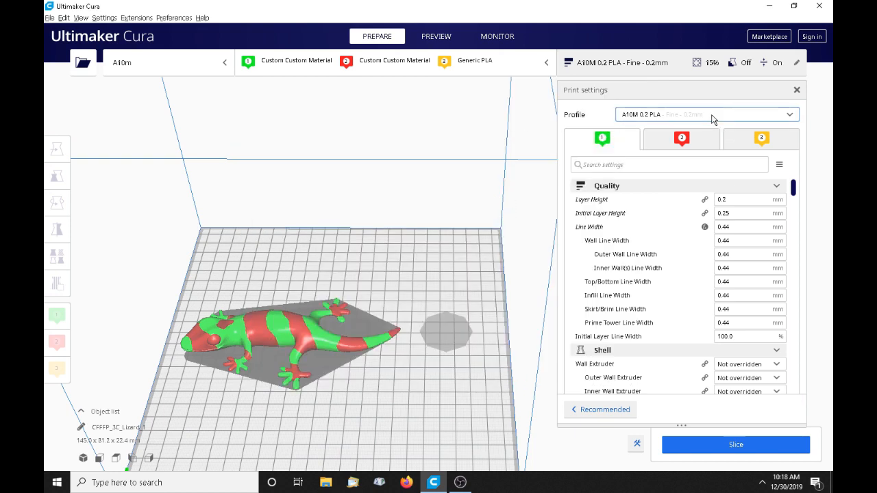
Check extruder 3's print settings against extruder 1's, and copy extruder 1's Line Width value to all extruders
left_click(761, 140)
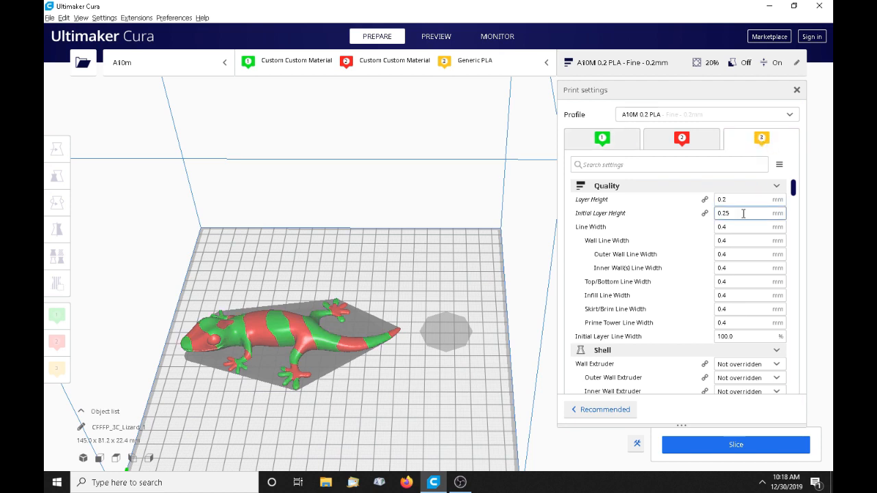
left_click(601, 139)
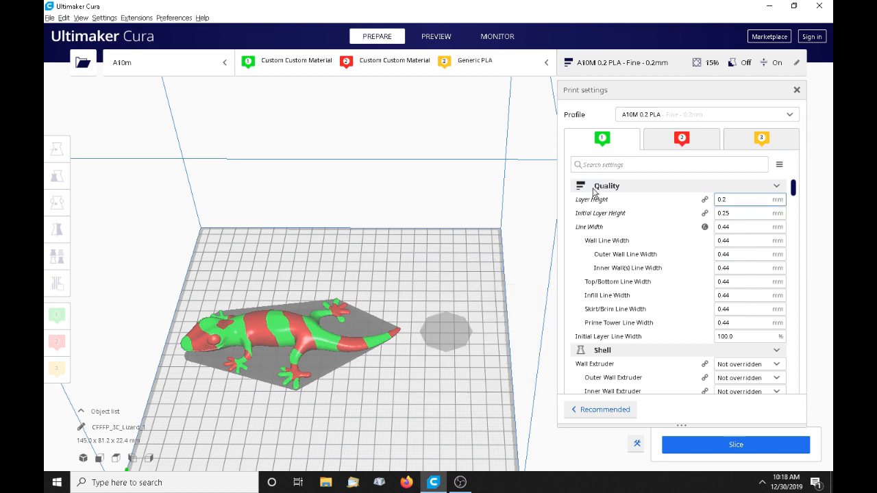
mouse_move(706, 201)
right_click(740, 228)
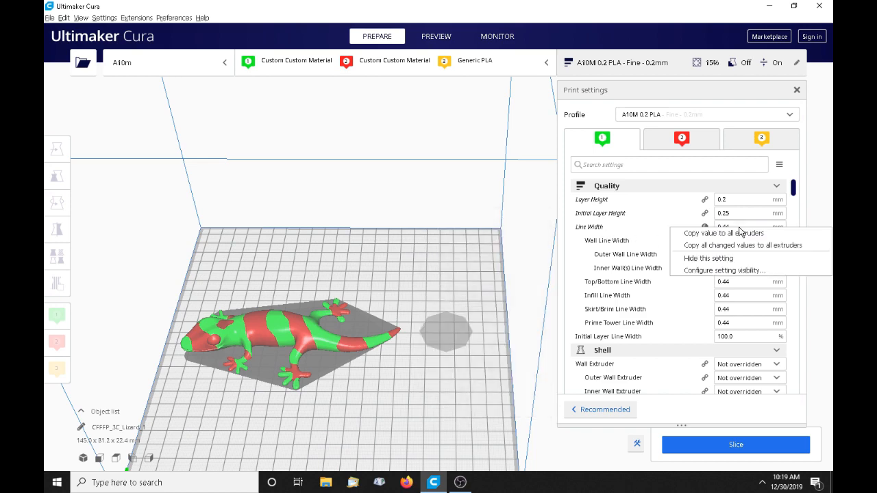
left_click(727, 234)
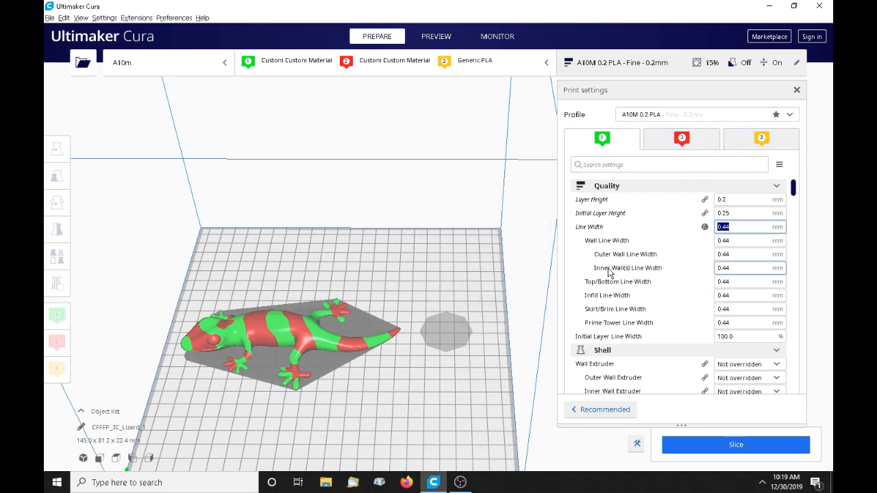
Copy extruder 1's Infill Density value to all extruders
scroll(609, 272, "down", 4)
scroll(625, 246, "up", 3)
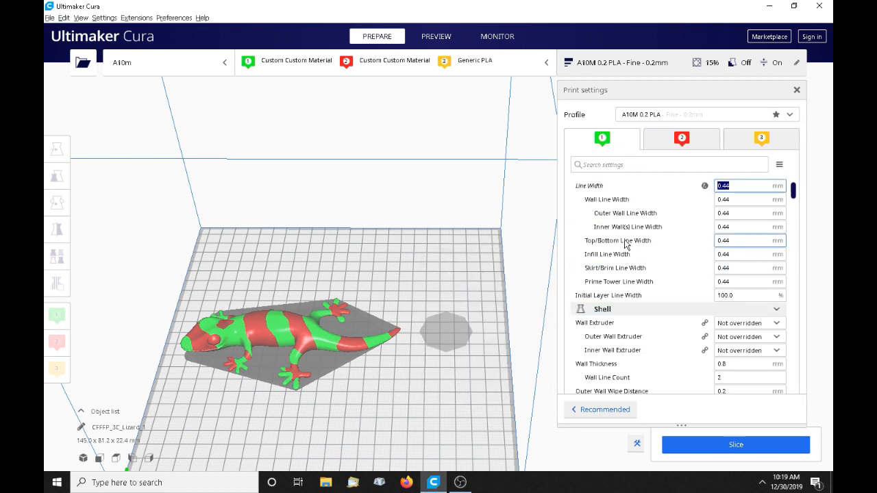
scroll(626, 245, "down", 4)
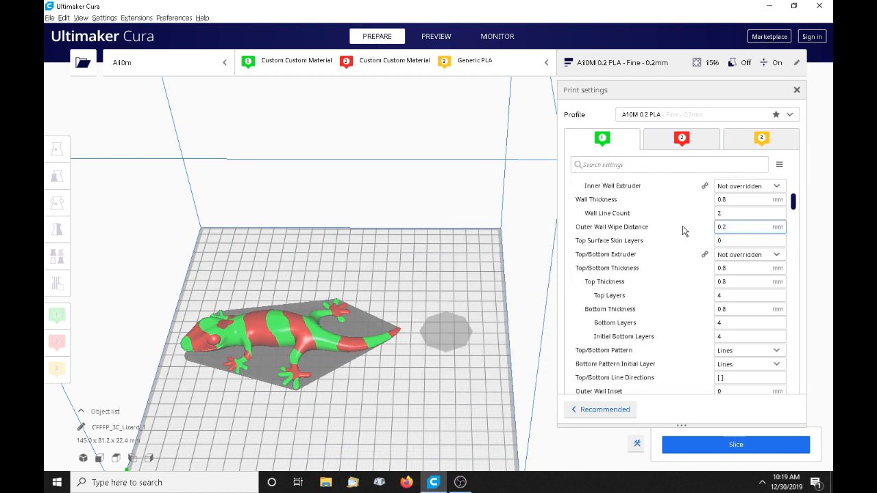
mouse_move(683, 228)
scroll(679, 227, "down", 1)
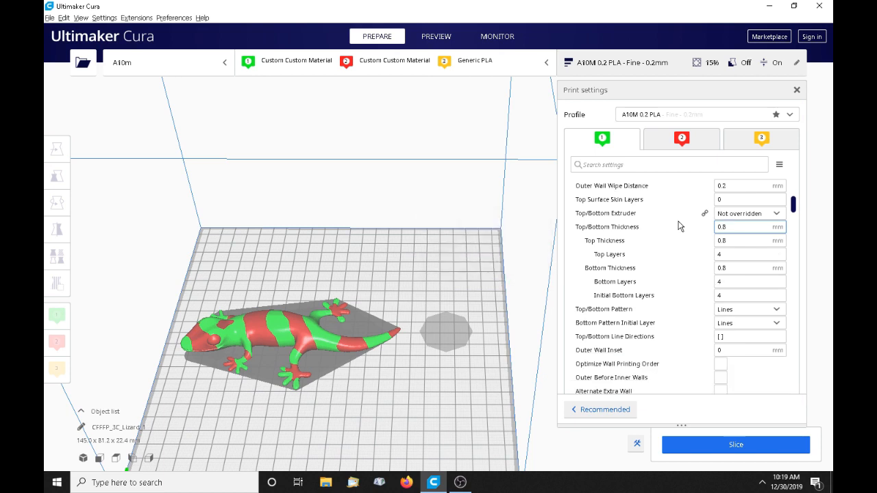
scroll(718, 293, "down", 2)
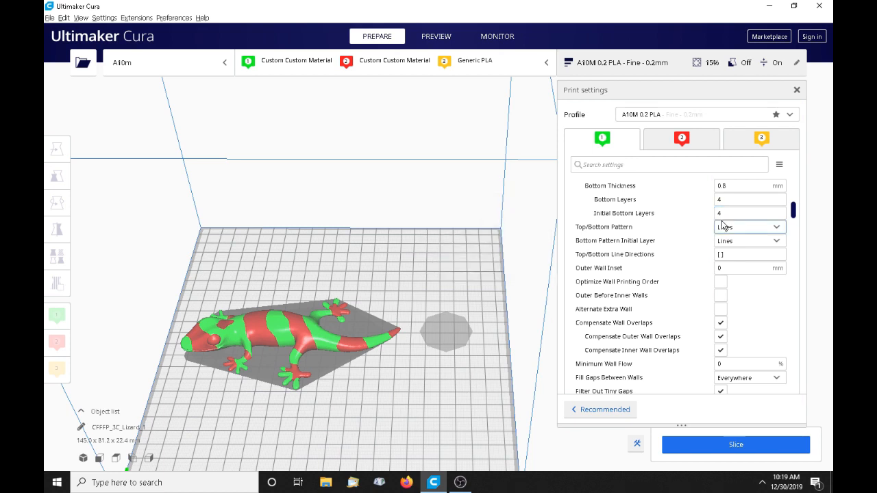
scroll(721, 225, "down", 4)
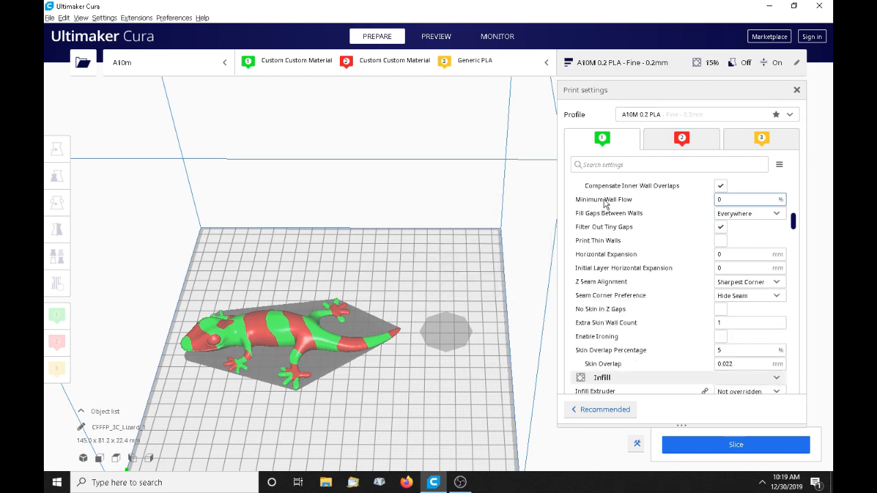
scroll(665, 212, "down", 1)
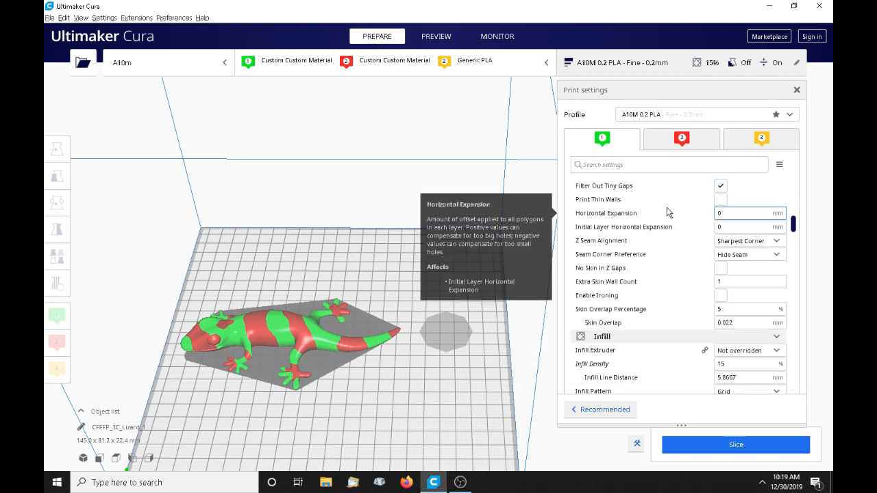
scroll(668, 214, "down", 1)
scroll(679, 215, "down", 1)
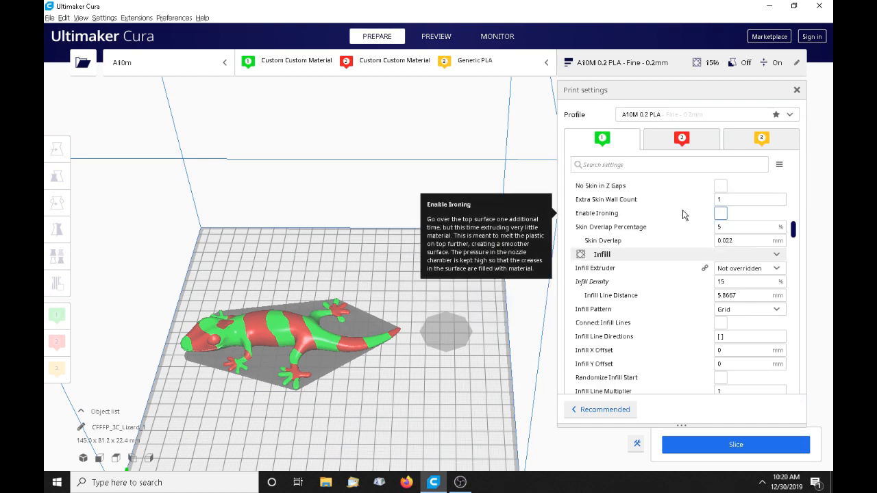
scroll(686, 214, "down", 1)
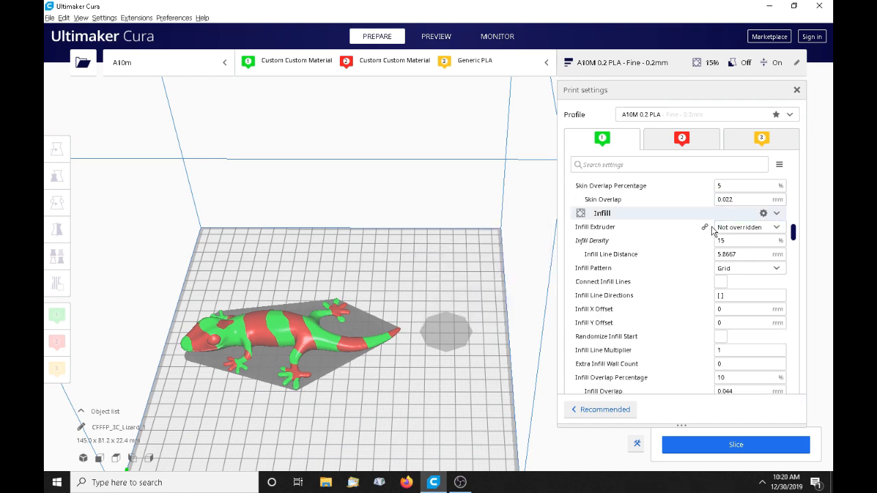
right_click(738, 237)
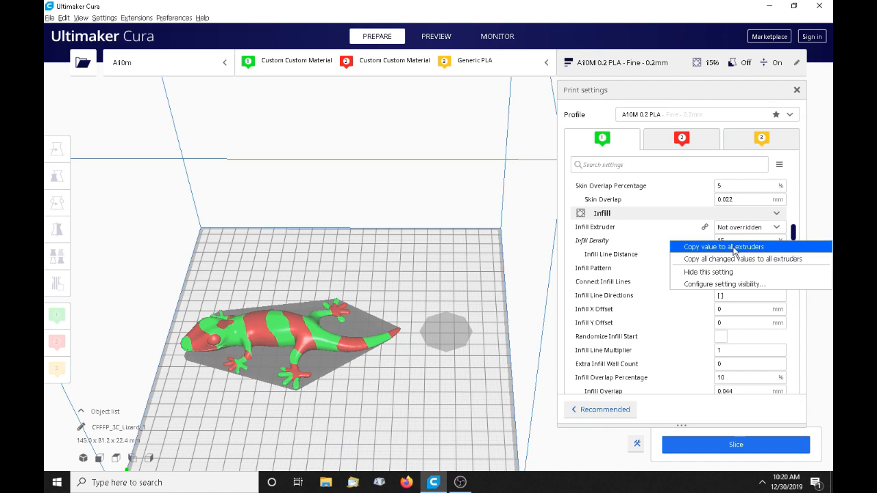
left_click(733, 247)
Copy extruder 1's Printing Temperature and Printing Temperature Initial Layer values to all extruders
scroll(671, 258, "down", 2)
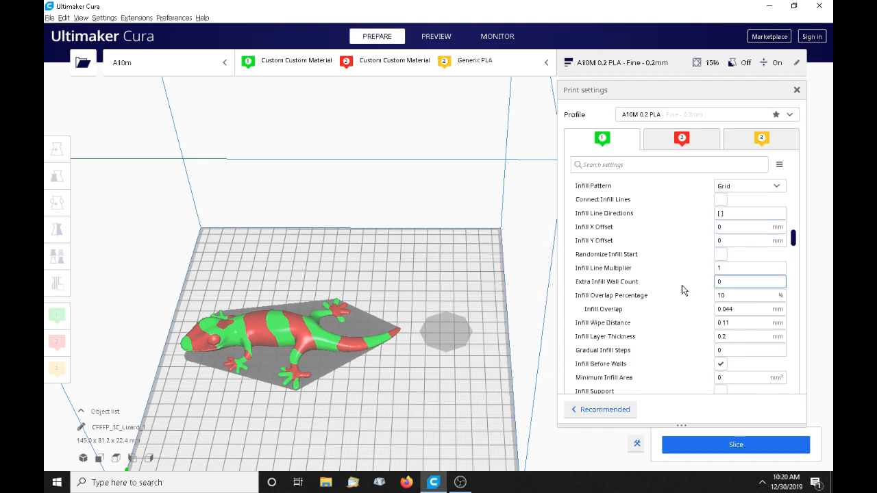
scroll(705, 288, "down", 2)
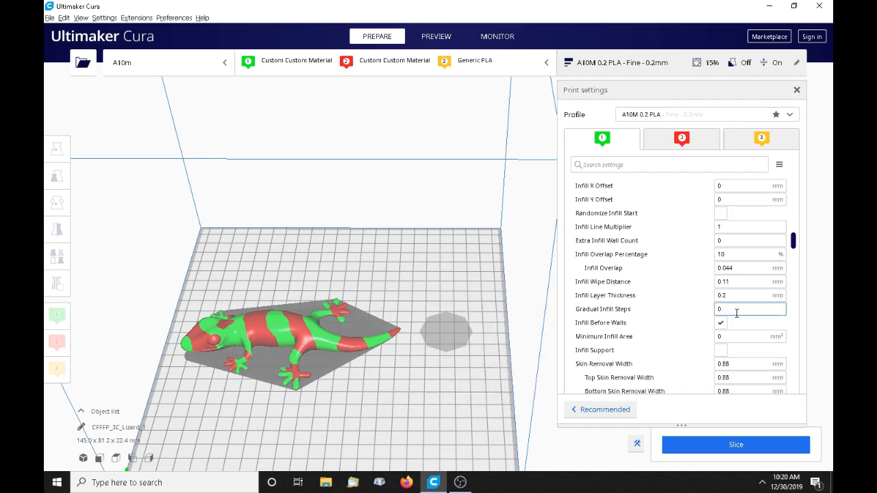
scroll(636, 241, "down", 2)
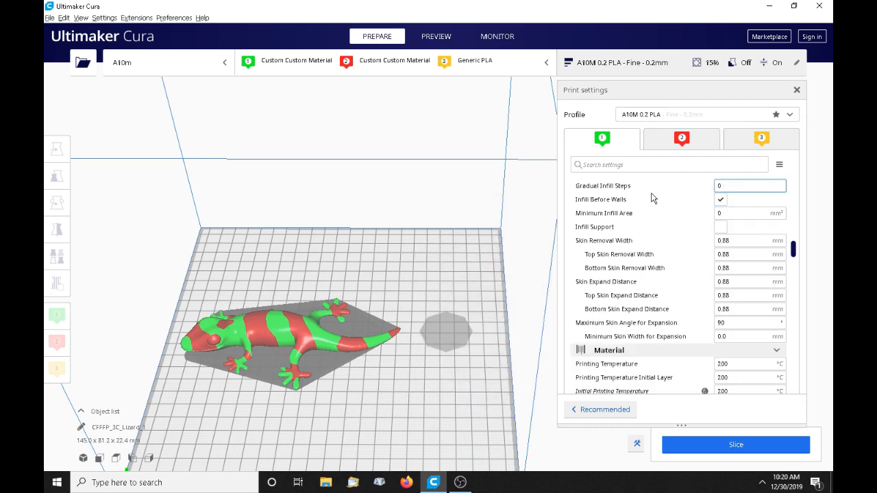
scroll(654, 198, "down", 2)
scroll(655, 198, "down", 1)
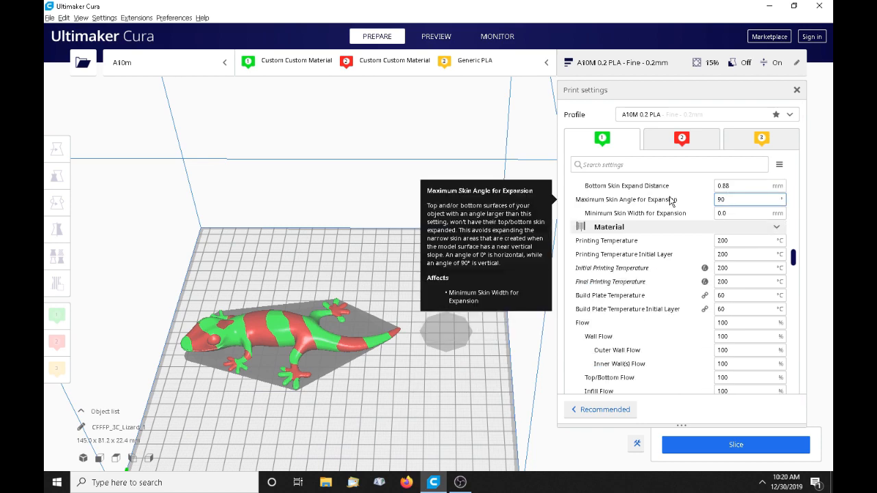
scroll(674, 200, "down", 1)
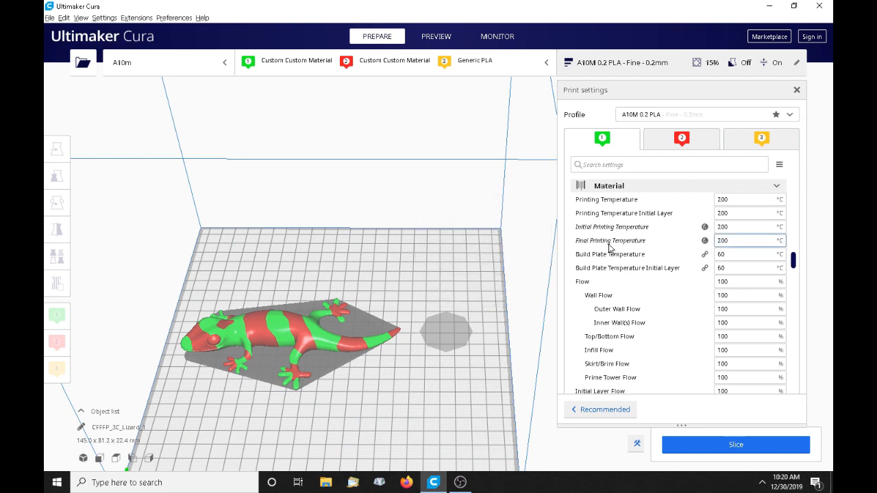
scroll(617, 236, "up", 3)
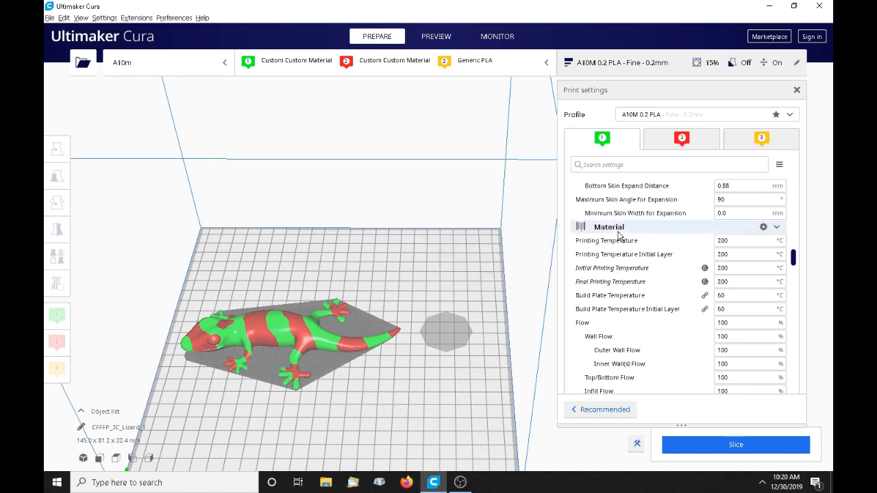
right_click(735, 240)
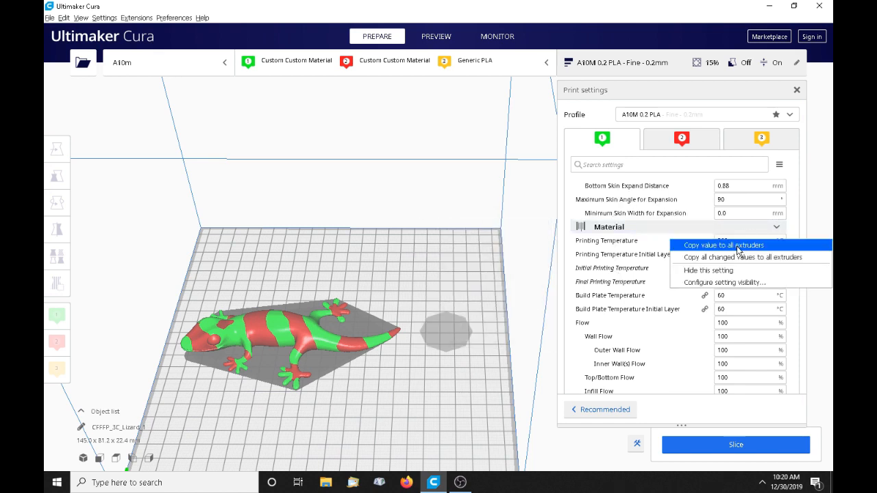
left_click(732, 245)
right_click(740, 259)
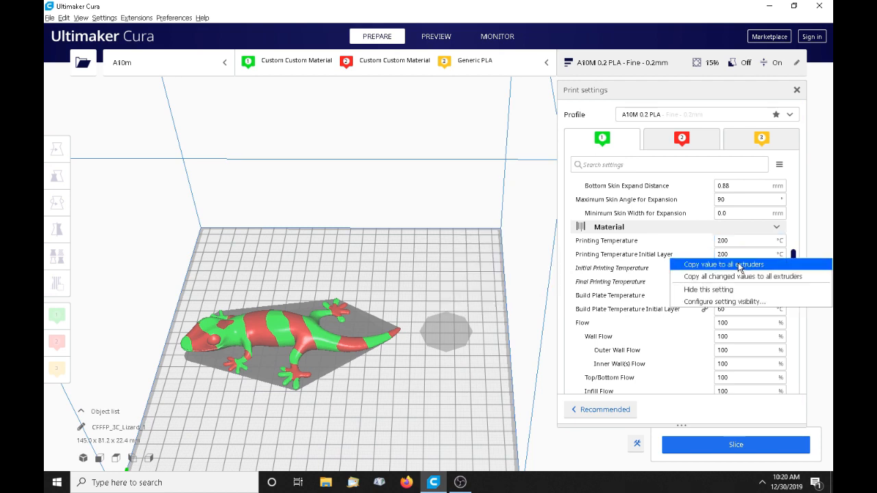
left_click(739, 265)
Copy extruder 1's Initial Printing Temperature and Final Printing Temperature values to all extruders
right_click(736, 268)
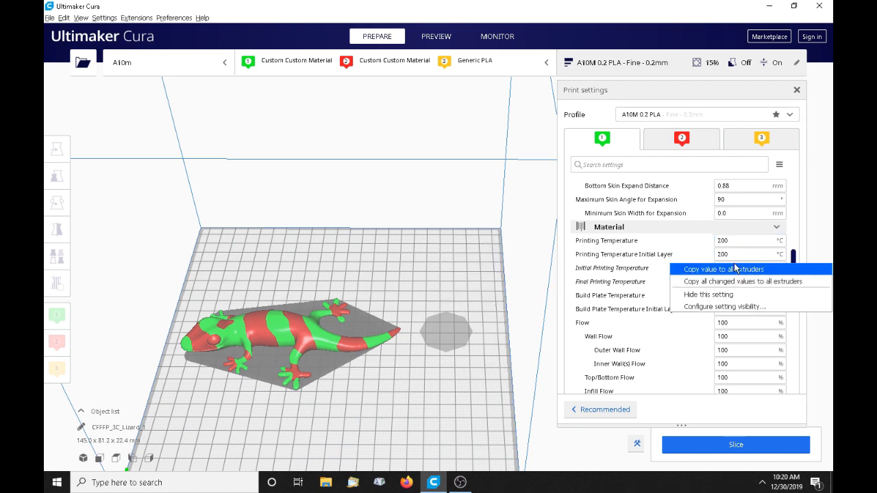
left_click(714, 272)
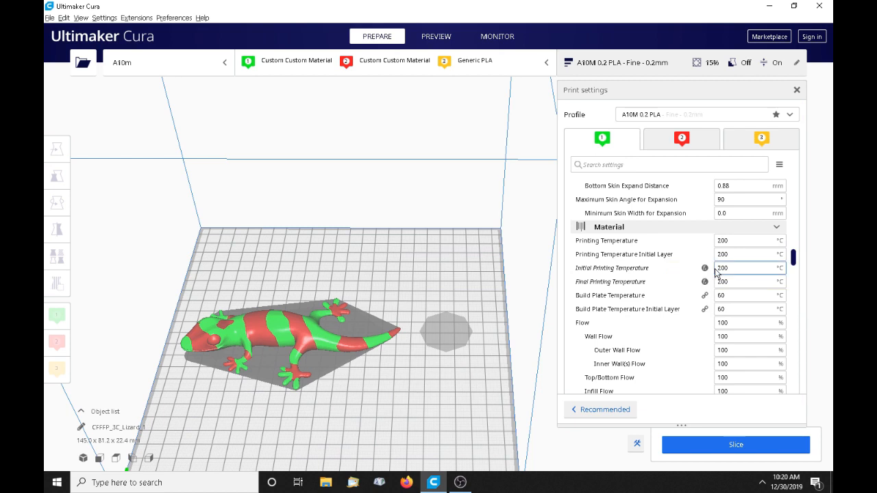
right_click(723, 281)
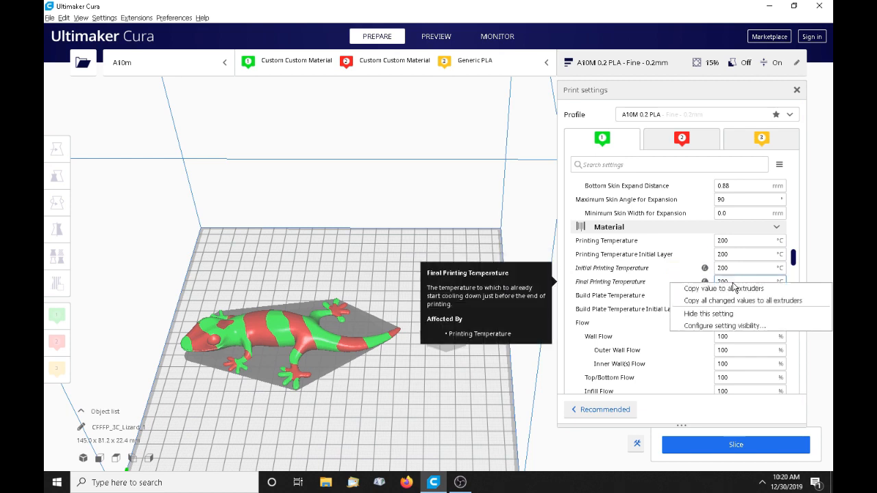
left_click(730, 289)
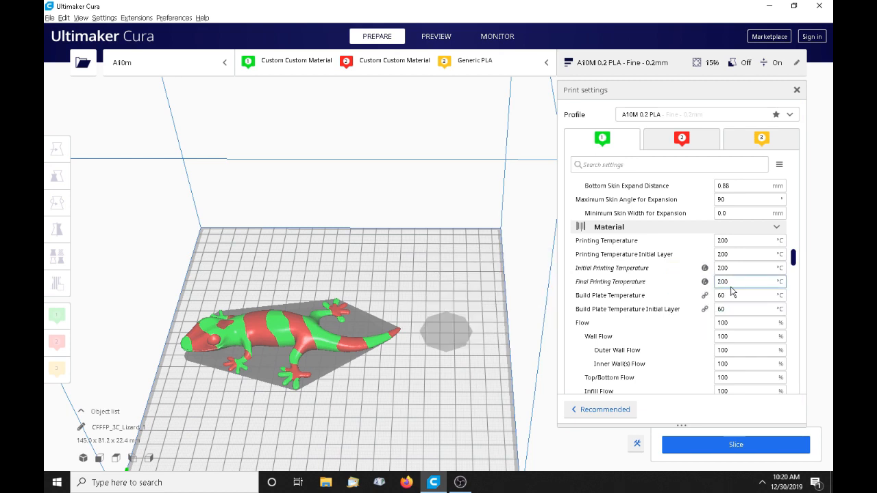
Copy extruder 1's Enable Retraction and Retraction Distance settings to all extruders
scroll(625, 266, "down", 1)
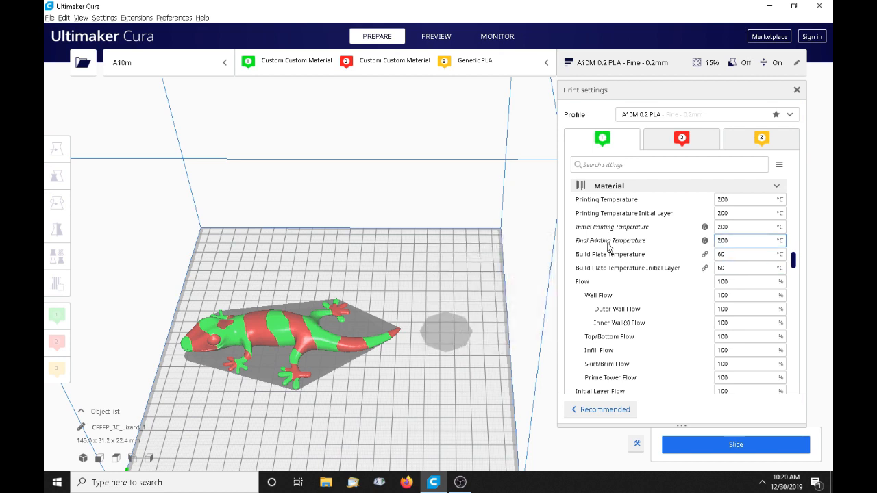
scroll(611, 251, "down", 2)
scroll(611, 245, "up", 1)
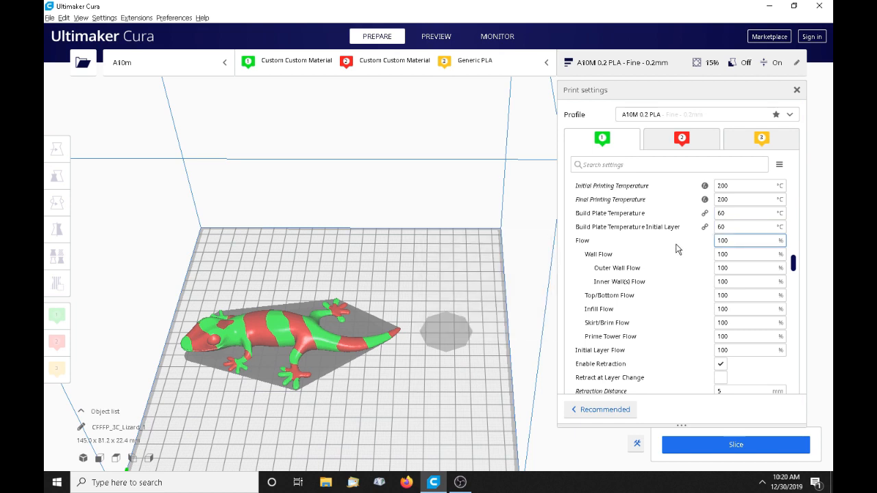
scroll(678, 249, "down", 4)
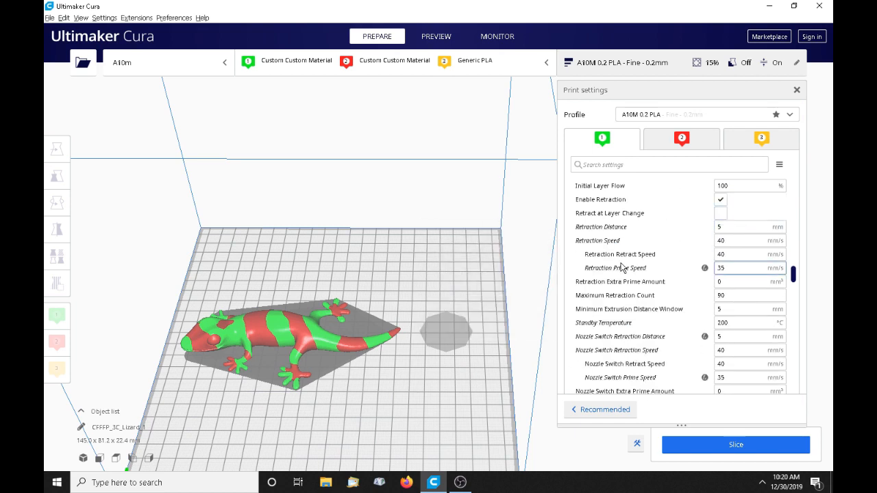
right_click(721, 204)
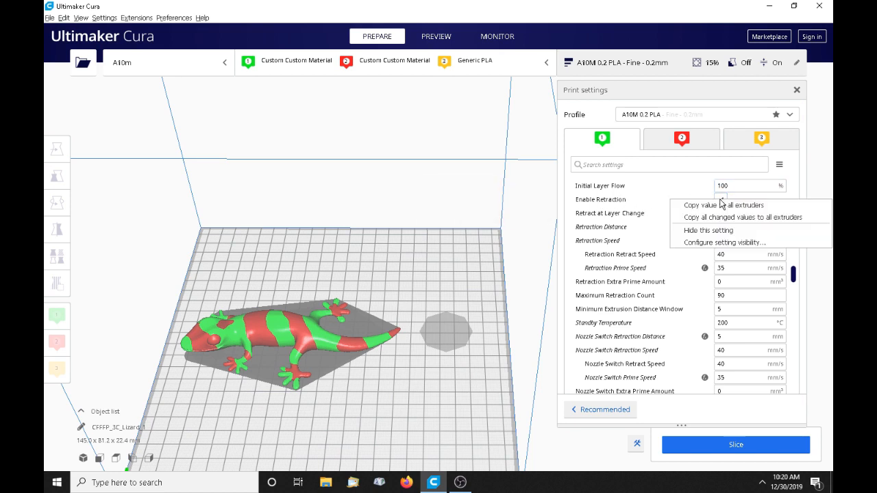
left_click(721, 205)
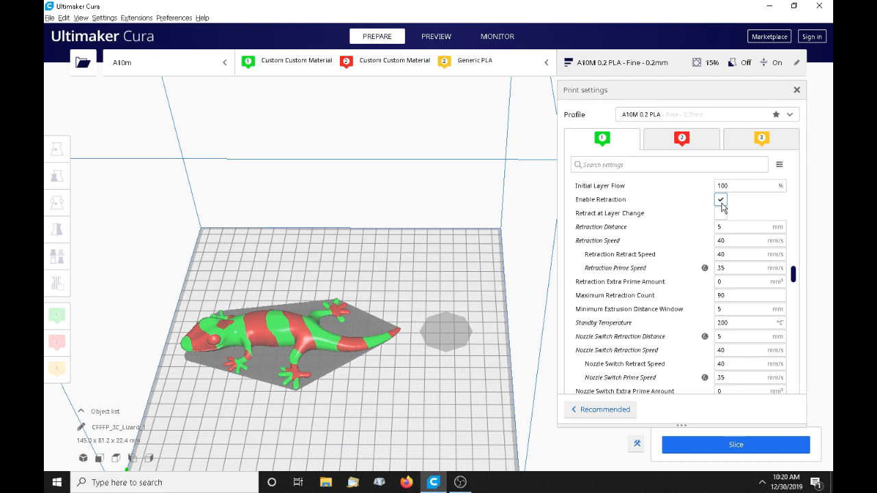
right_click(745, 228)
left_click(743, 231)
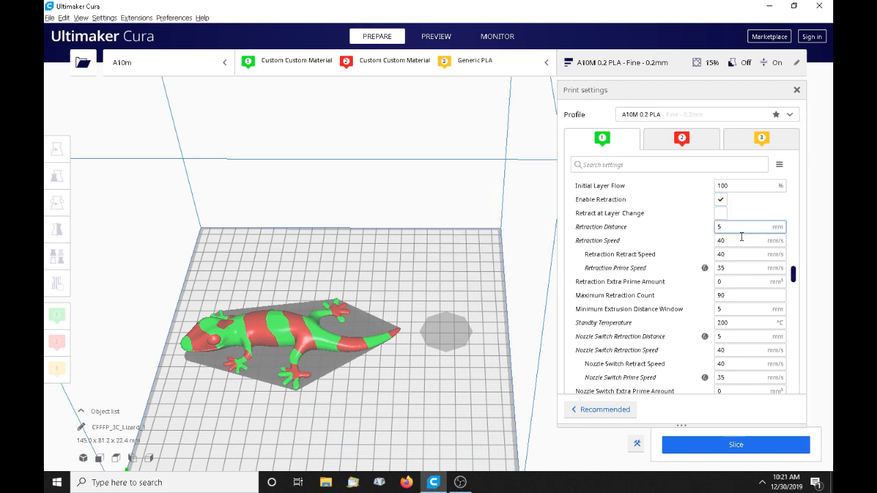
Copy extruder 1's Retraction Speed, Retraction Retract Speed and Retraction Prime Speed values to all extruders
right_click(742, 237)
left_click(741, 245)
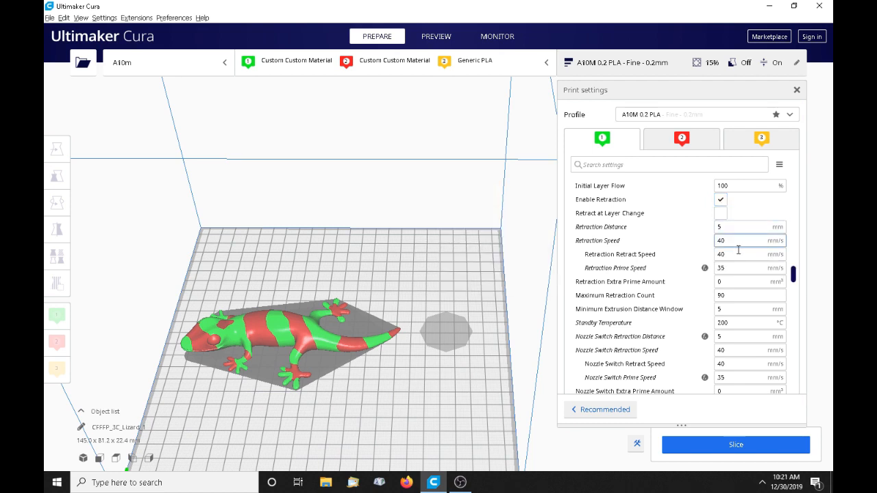
right_click(736, 254)
left_click(735, 258)
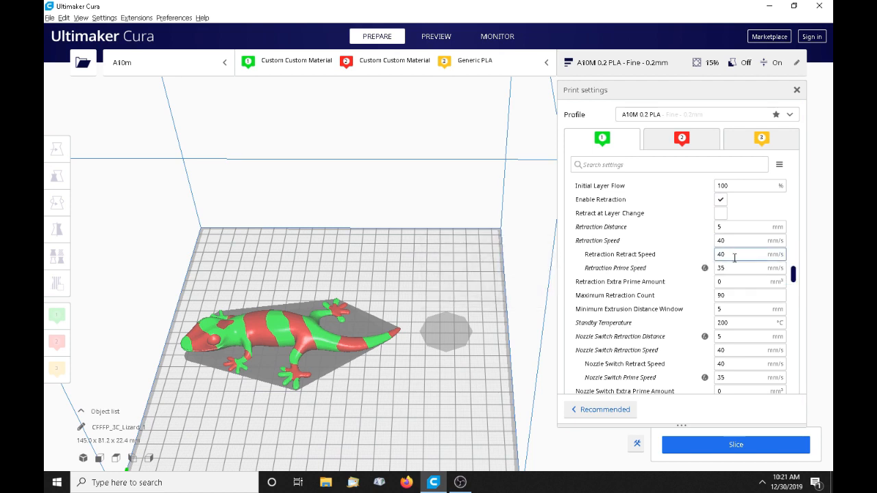
right_click(736, 268)
left_click(738, 273)
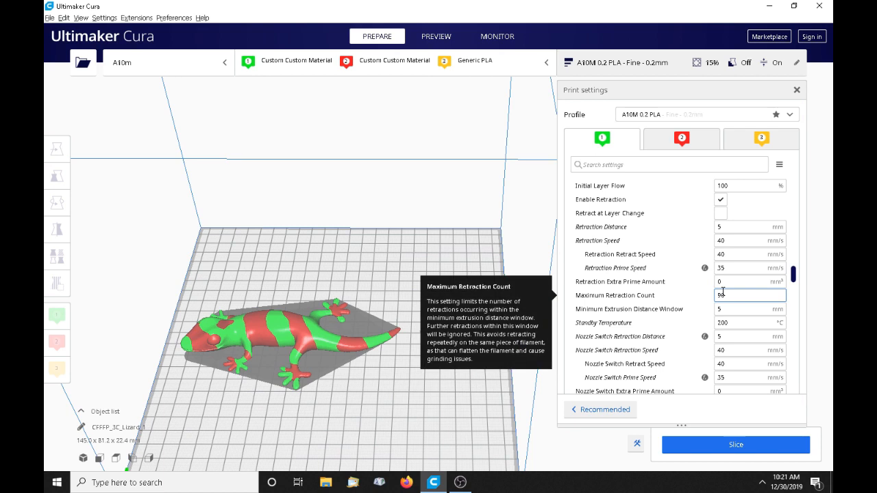
Copy extruder 1's Standby Temperature and Nozzle Switch Retraction Distance values to all extruders
right_click(741, 324)
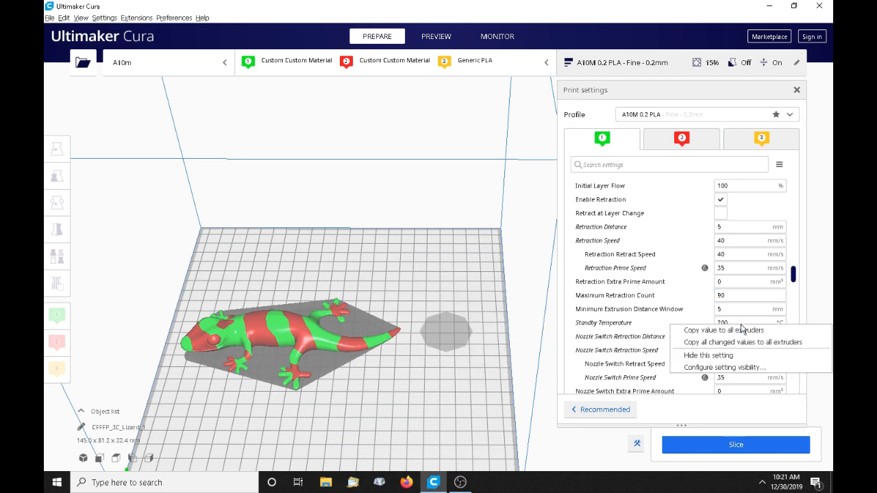
left_click(735, 331)
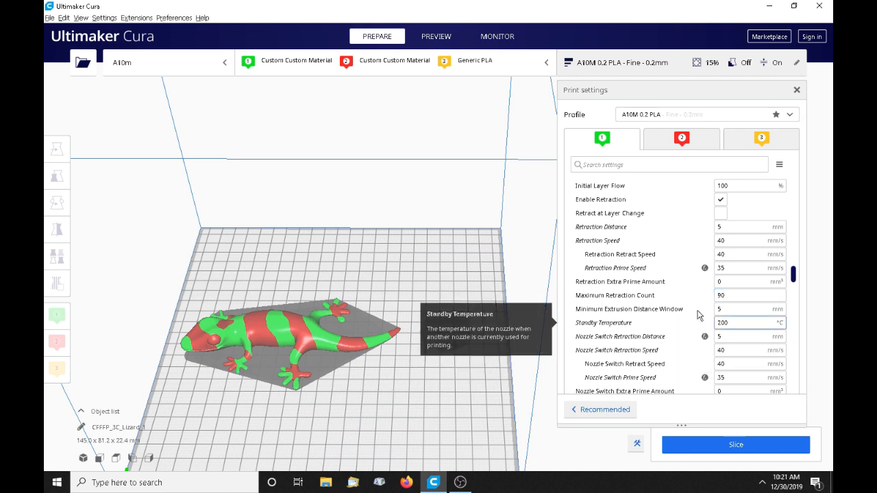
scroll(625, 269, "down", 2)
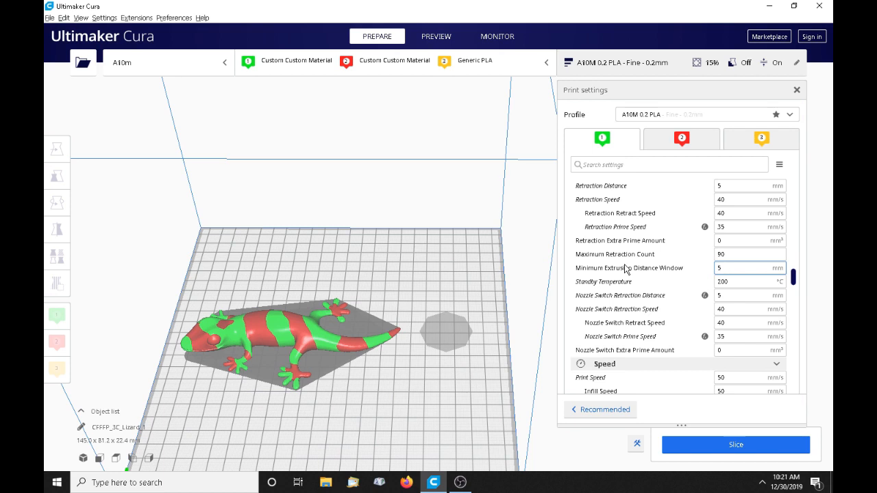
right_click(732, 296)
left_click(728, 302)
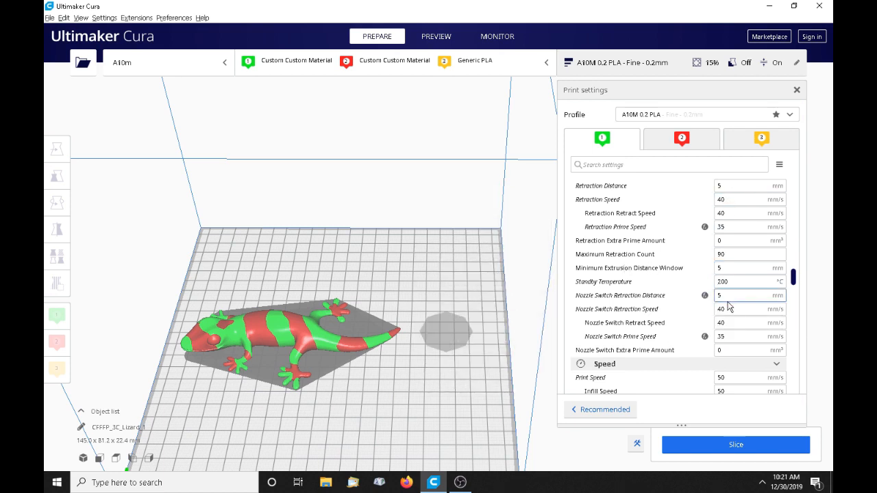
Copy extruder 1's Nozzle Switch Retraction Speed and Nozzle Switch Prime Speed values to all extruders
right_click(734, 310)
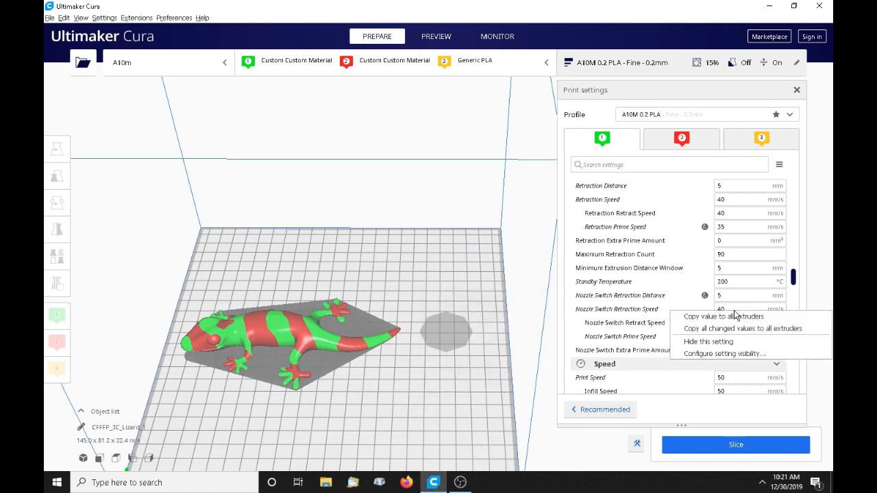
left_click(734, 316)
right_click(735, 336)
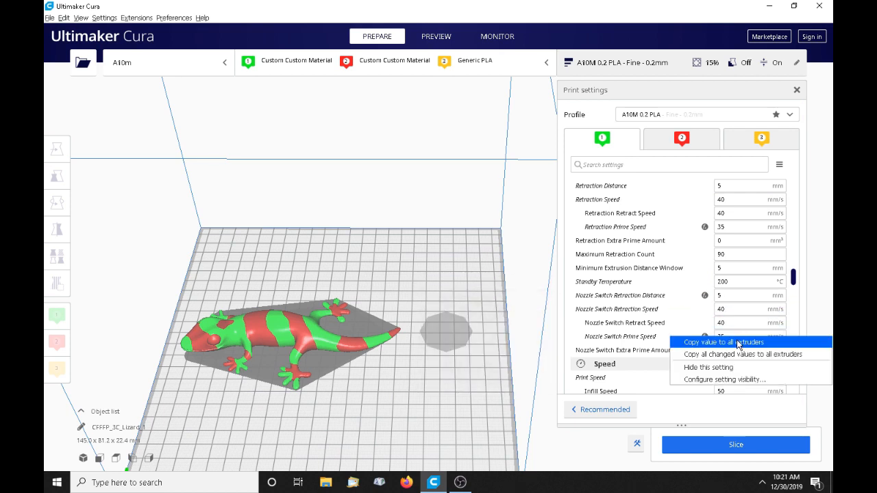
left_click(739, 345)
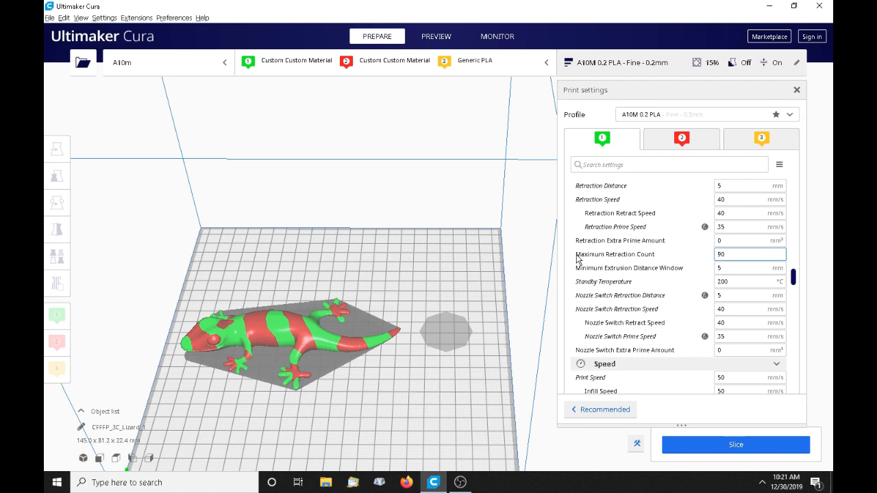
Copy extruder 1's Print Speed and Infill Speed values to all extruders
mouse_move(574, 258)
scroll(651, 223, "down", 3)
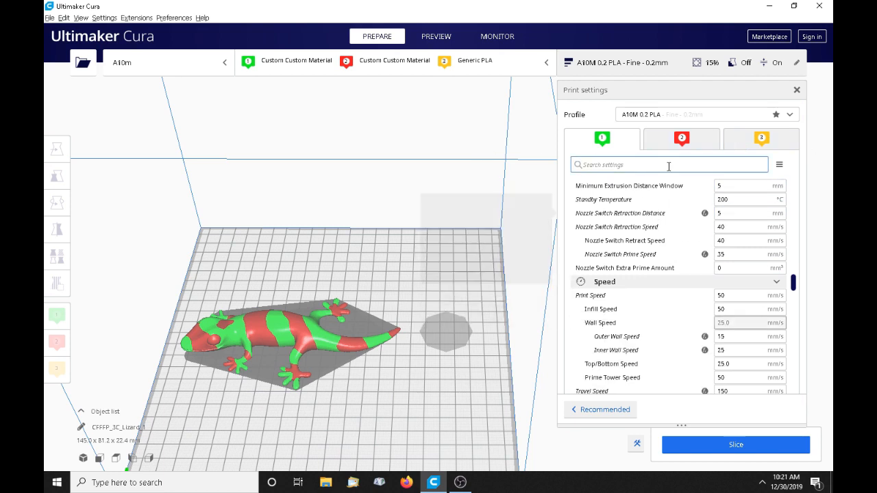
scroll(649, 218, "down", 2)
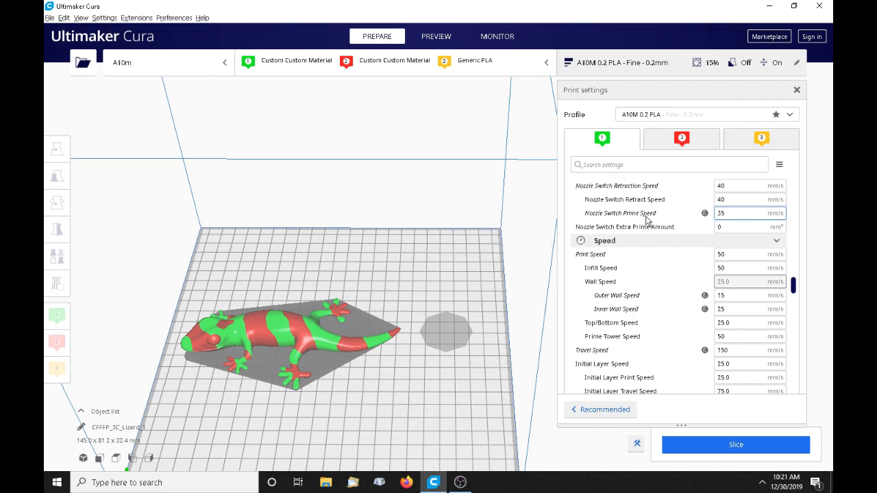
right_click(739, 260)
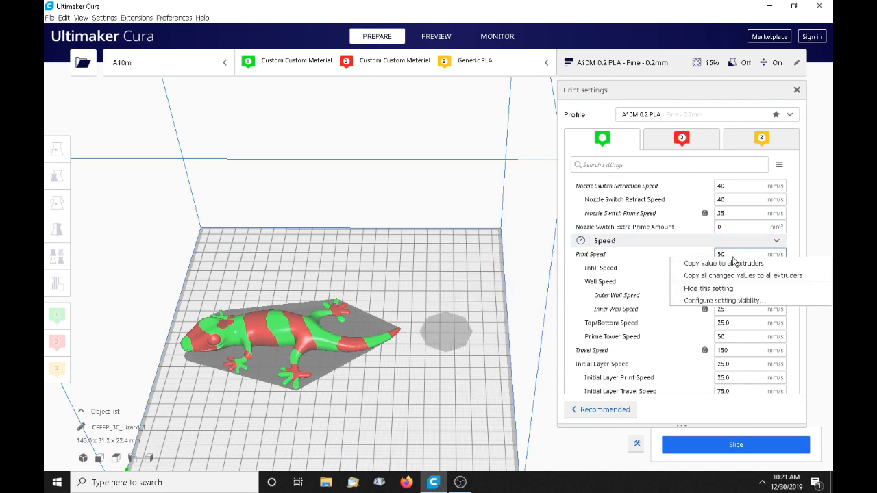
left_click(731, 266)
right_click(732, 268)
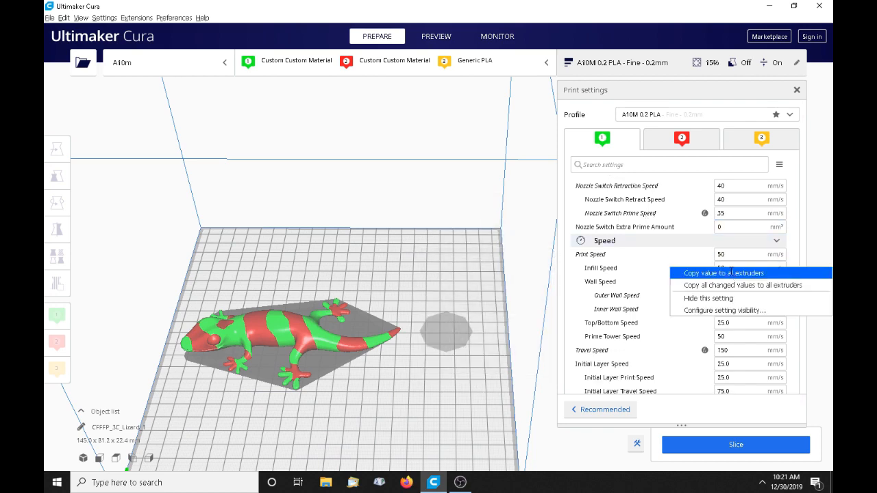
left_click(730, 273)
Copy extruder 1's Outer Wall Speed, Inner Wall Speed and Top/Bottom Speed values to all extruders
right_click(738, 298)
left_click(737, 300)
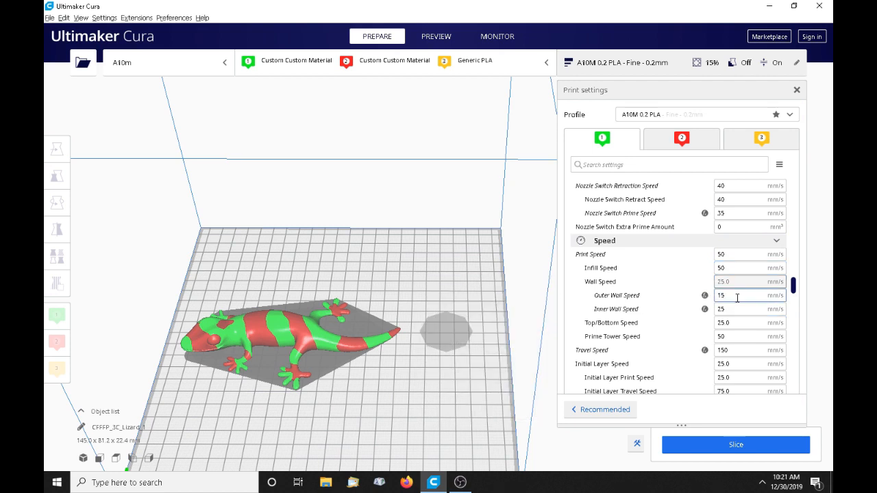
right_click(737, 310)
left_click(739, 312)
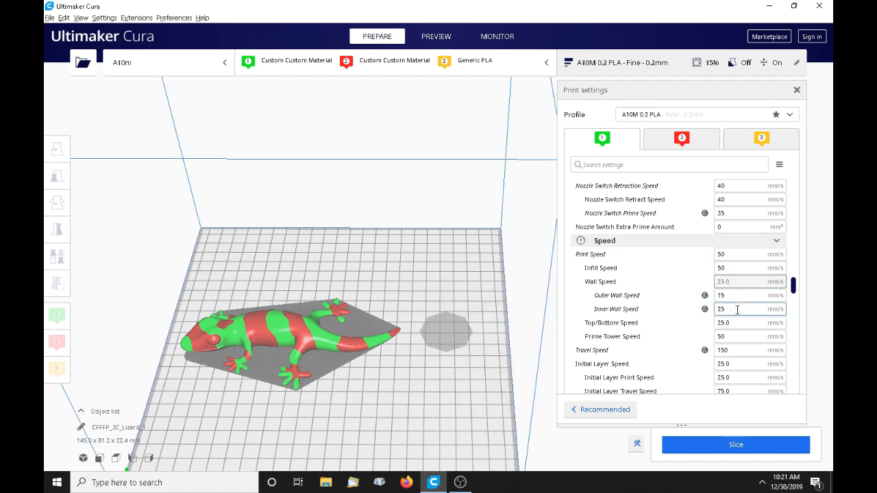
right_click(735, 323)
left_click(739, 330)
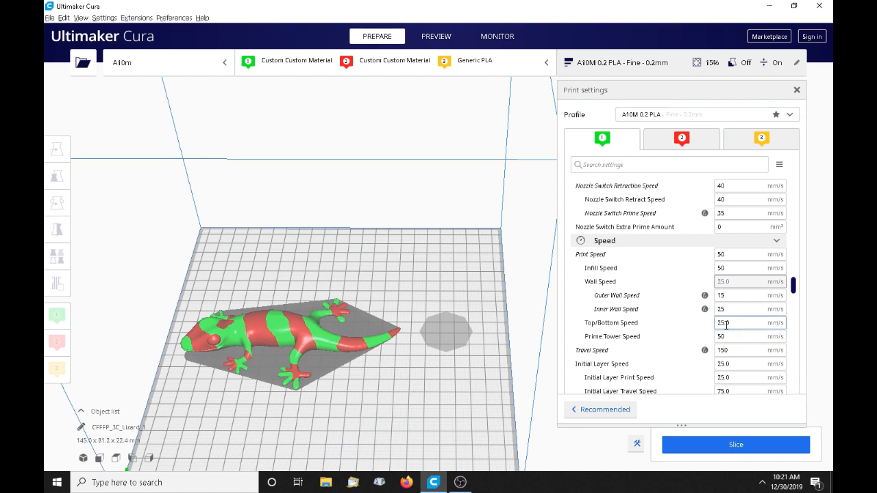
Copy extruder 1's Prime Tower Speed and Travel Speed values to all extruders
left_click(743, 337)
right_click(725, 336)
left_click(732, 340)
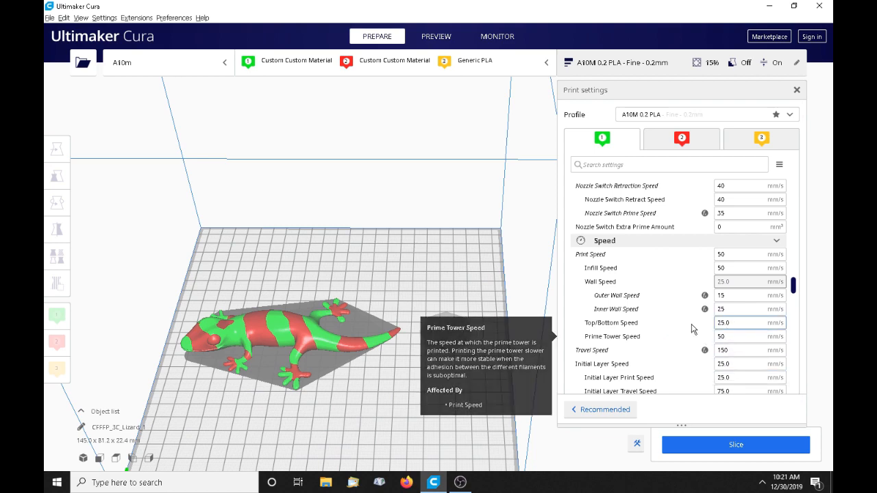
scroll(671, 328, "down", 1)
right_click(738, 309)
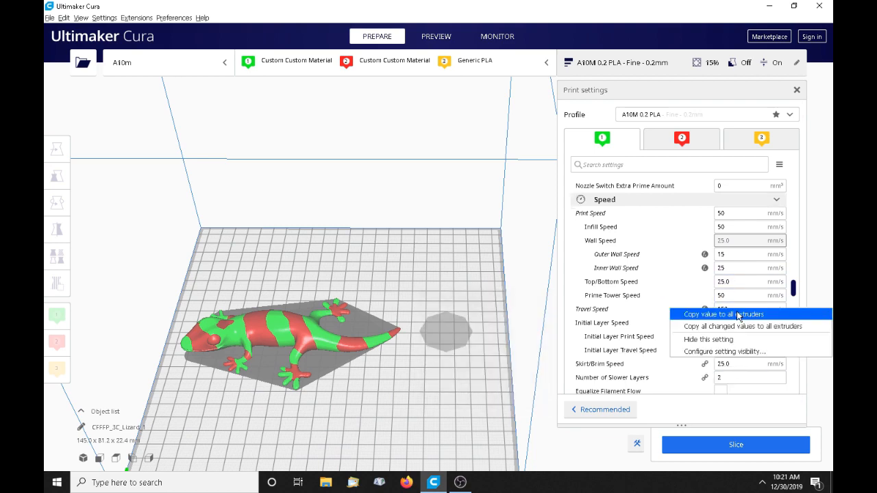
left_click(738, 312)
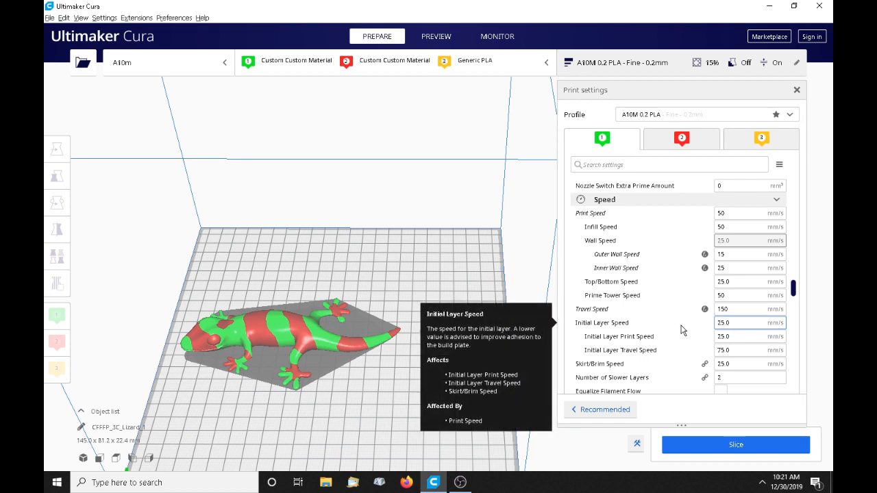
Copy extruder 1's Print Acceleration and Outer Wall Acceleration values to all extruders
scroll(680, 329, "down", 1)
scroll(665, 317, "down", 1)
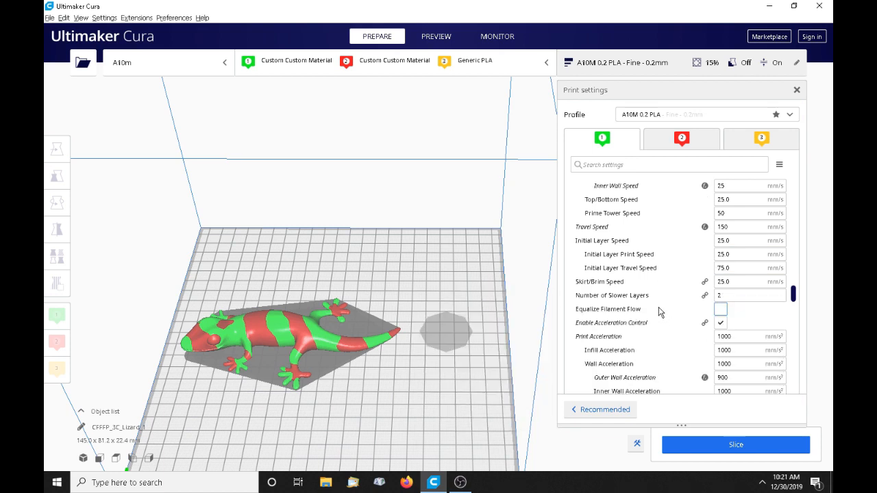
scroll(652, 292, "down", 1)
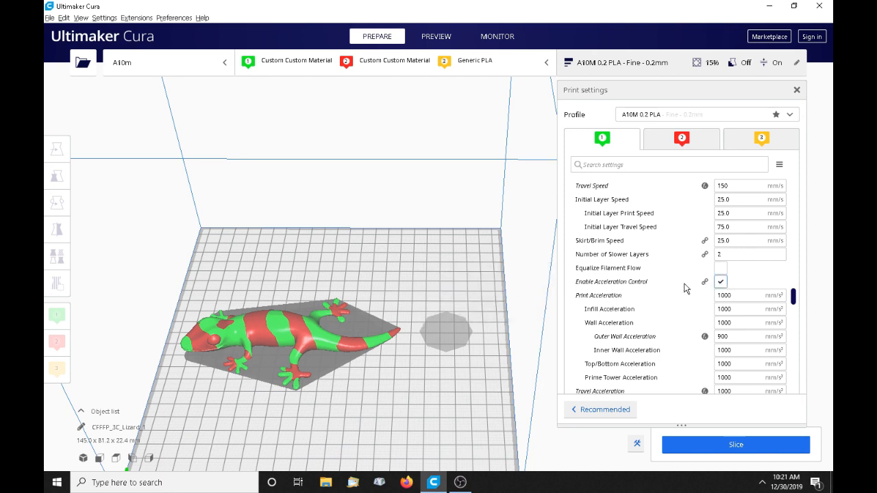
right_click(742, 298)
left_click(742, 303)
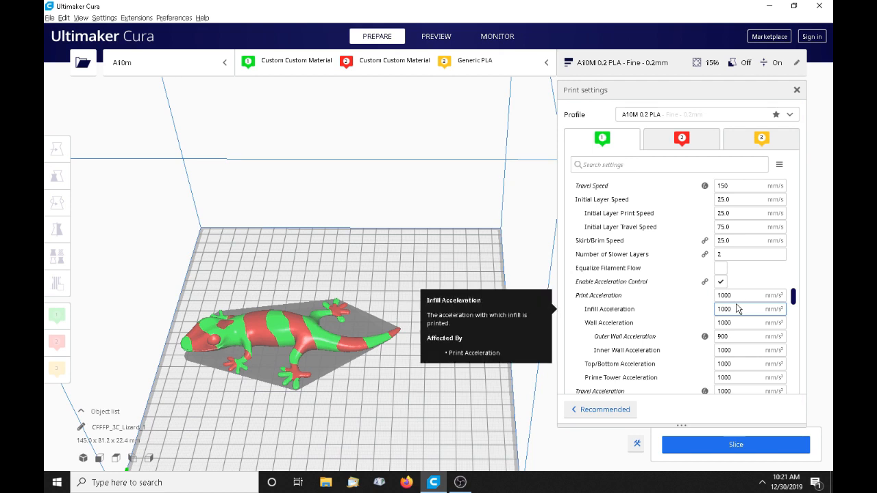
right_click(741, 336)
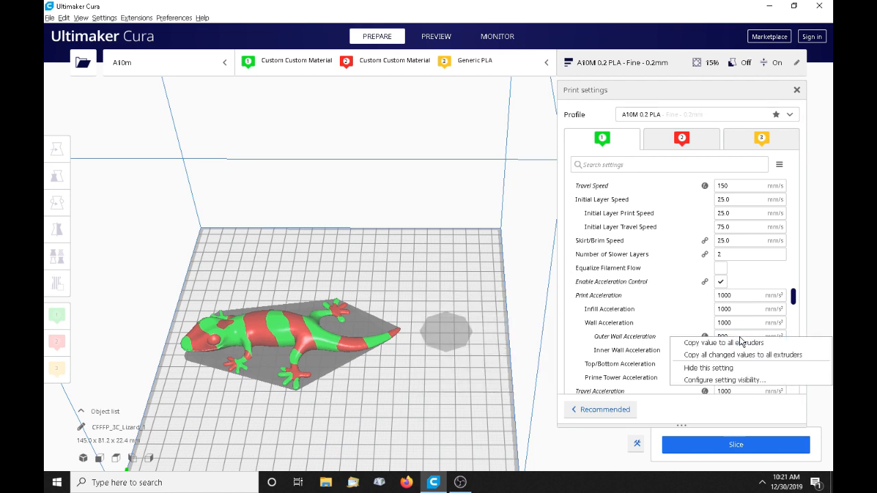
left_click(703, 335)
Copy extruder 1's Travel Acceleration and Print Jerk values to all extruders
scroll(671, 312, "down", 4)
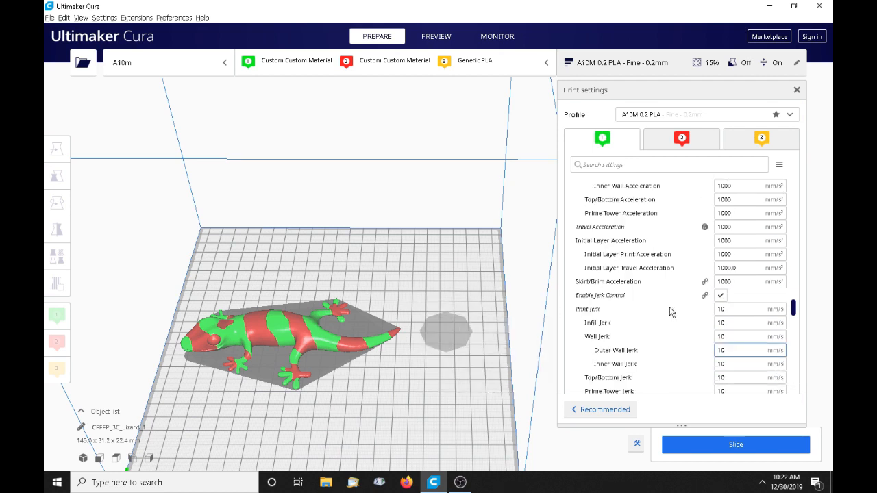
right_click(747, 228)
left_click(746, 235)
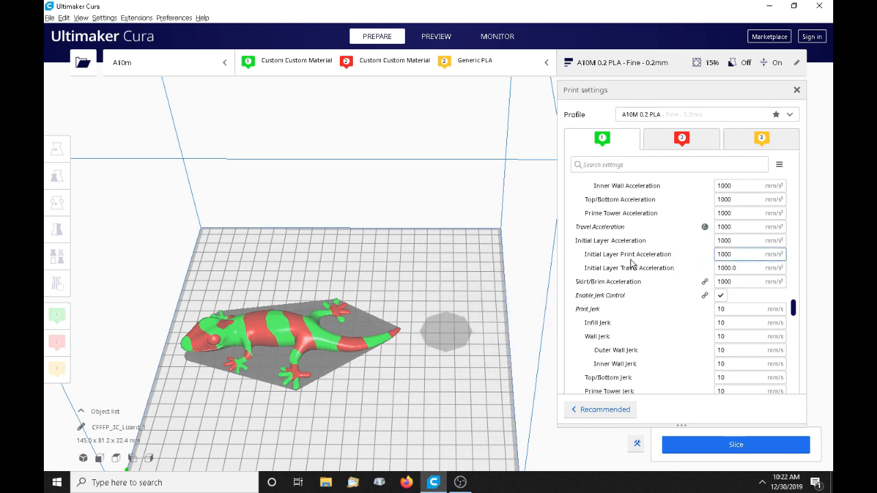
scroll(739, 264, "down", 1)
right_click(736, 268)
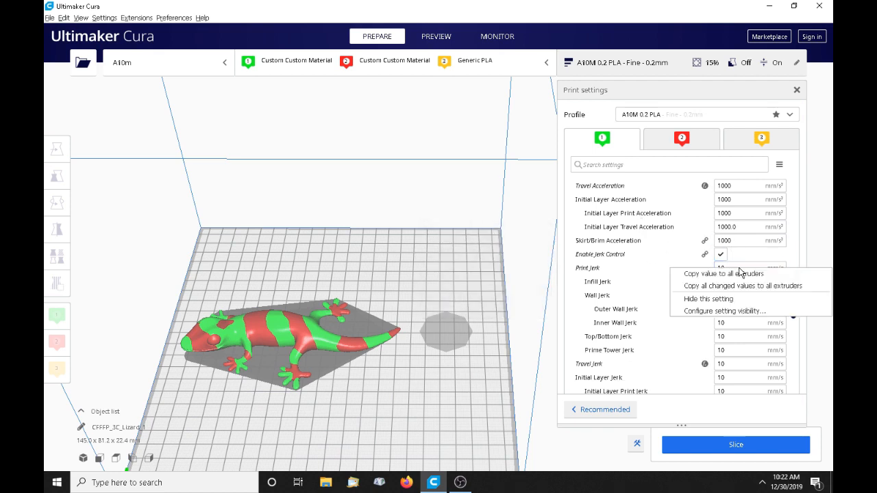
left_click(735, 273)
Copy extruder 1's Travel Jerk and Skirt/Brim Jerk values to all extruders
scroll(660, 278, "down", 1)
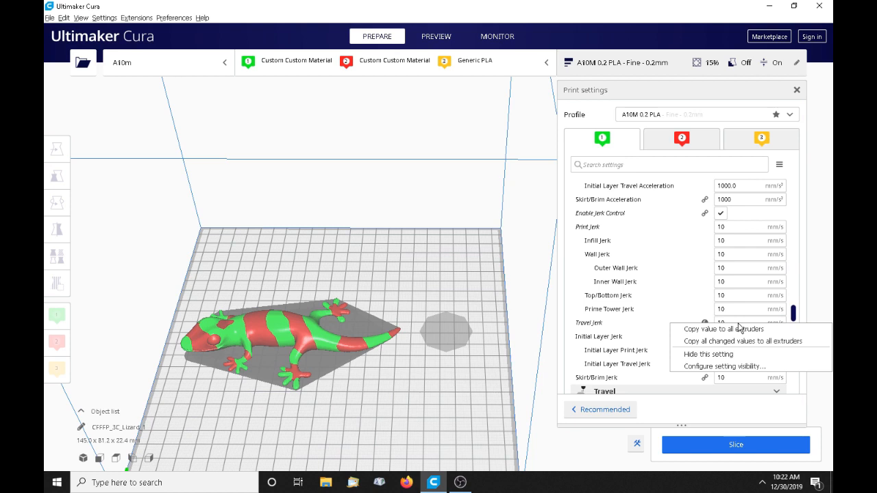
left_click(739, 329)
scroll(739, 327, "down", 3)
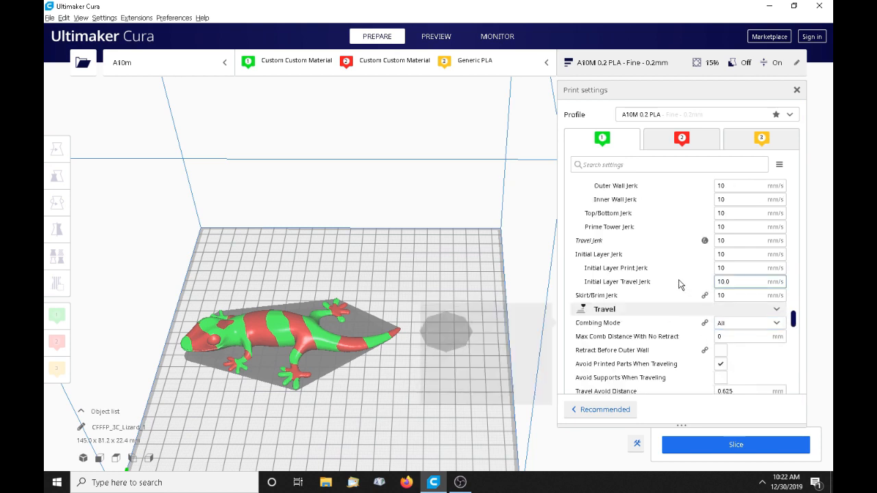
right_click(743, 296)
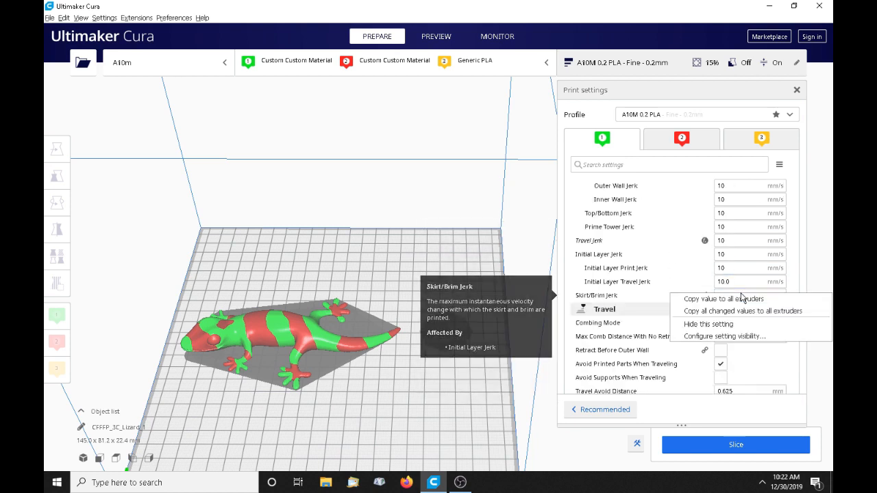
left_click(743, 297)
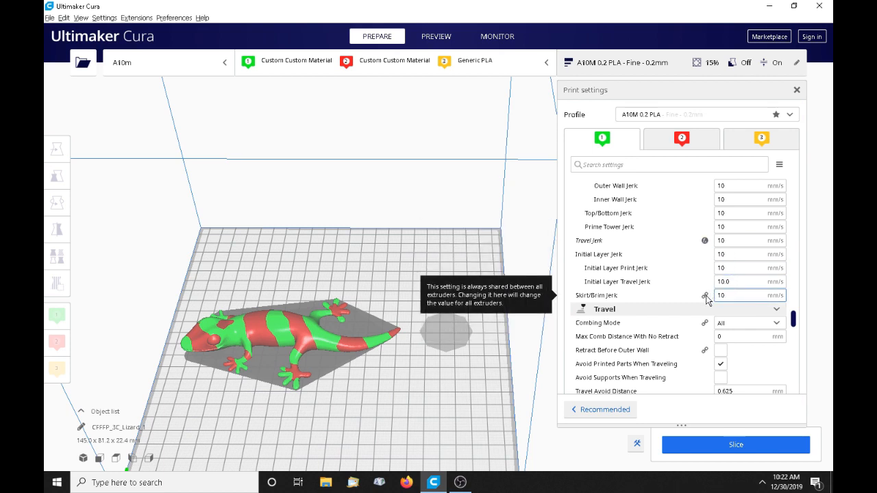
right_click(732, 242)
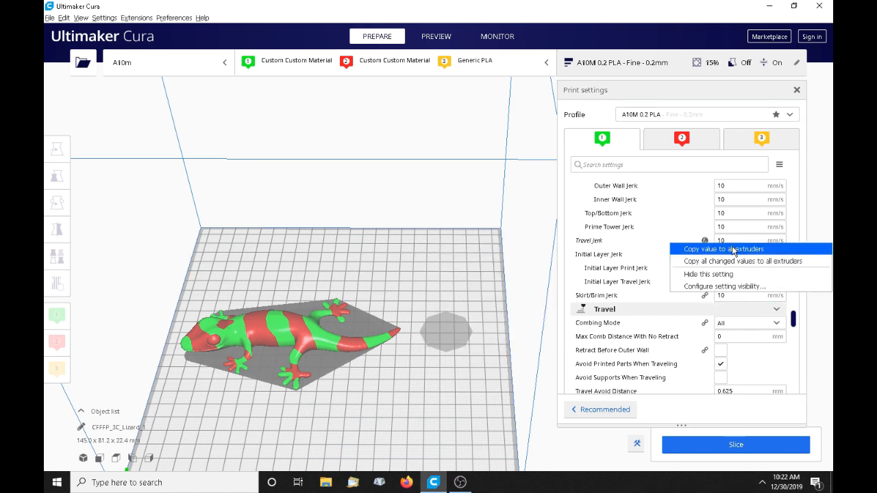
left_click(732, 248)
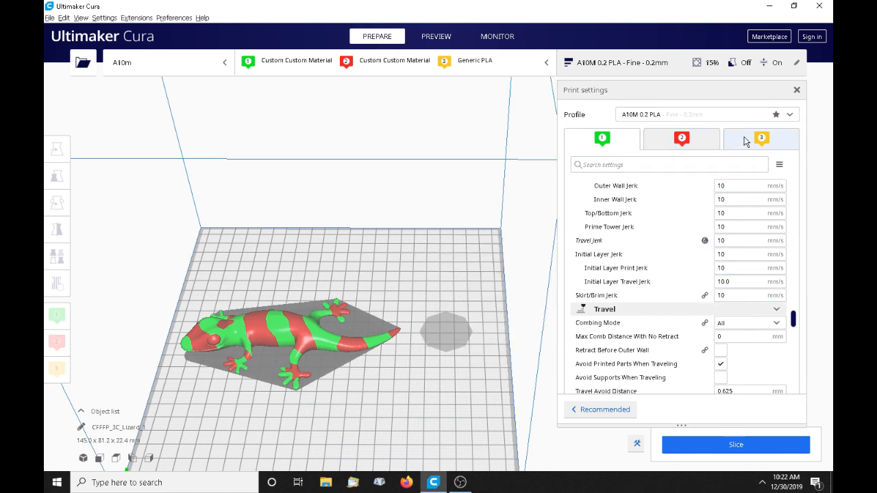
Compare the Travel settings of extruder 3 with those of extruder 1
scroll(617, 215, "down", 2)
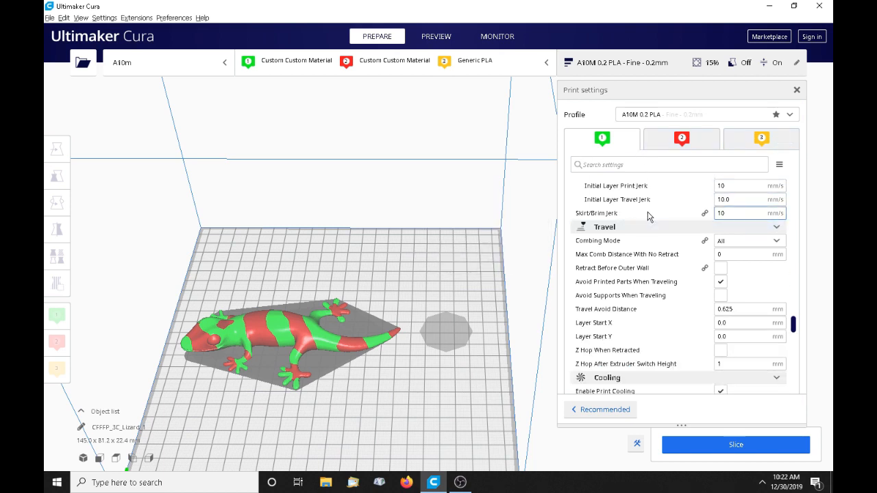
scroll(649, 217, "down", 1)
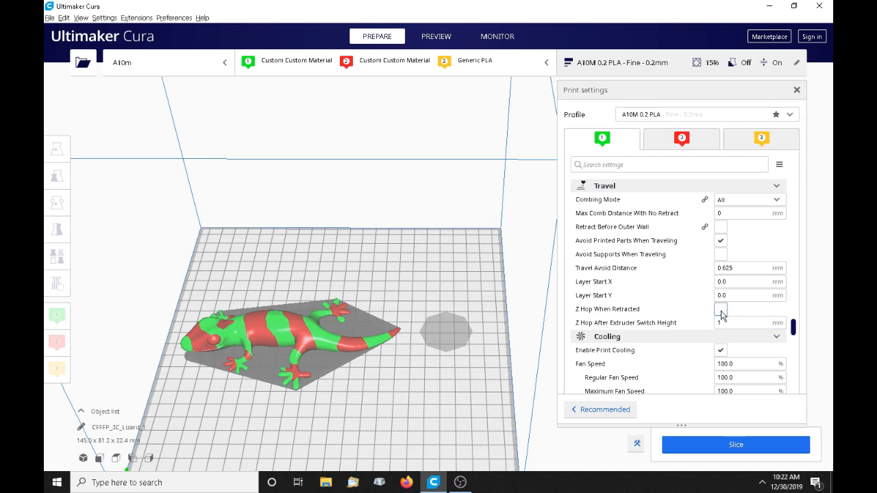
left_click(758, 140)
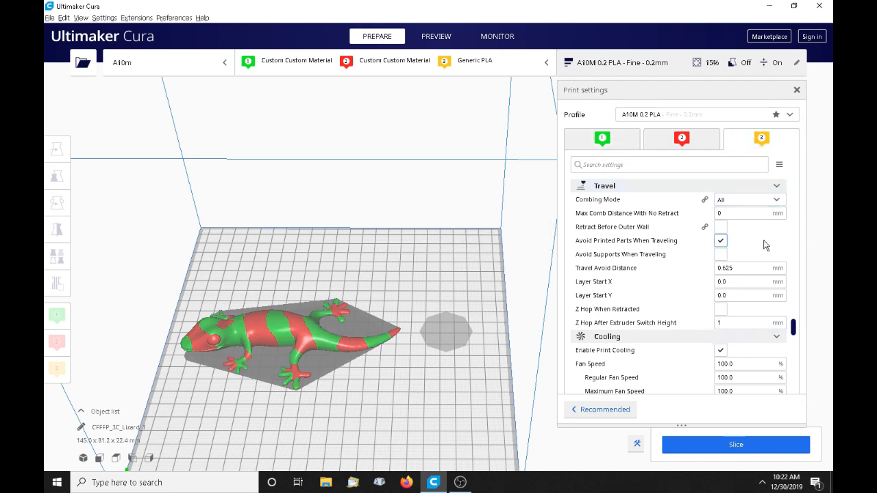
left_click(605, 143)
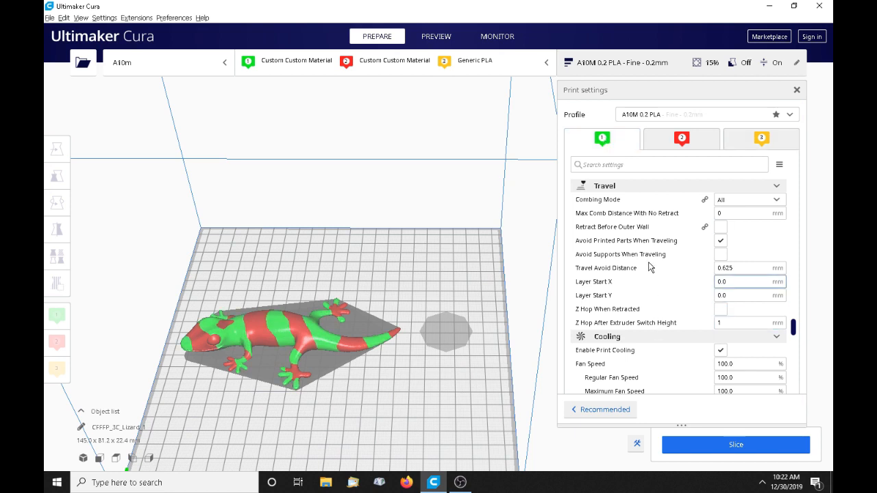
Copy extruder 1's Regular Fan Speed at Layer value to all extruders
scroll(651, 250, "down", 1)
scroll(675, 204, "down", 1)
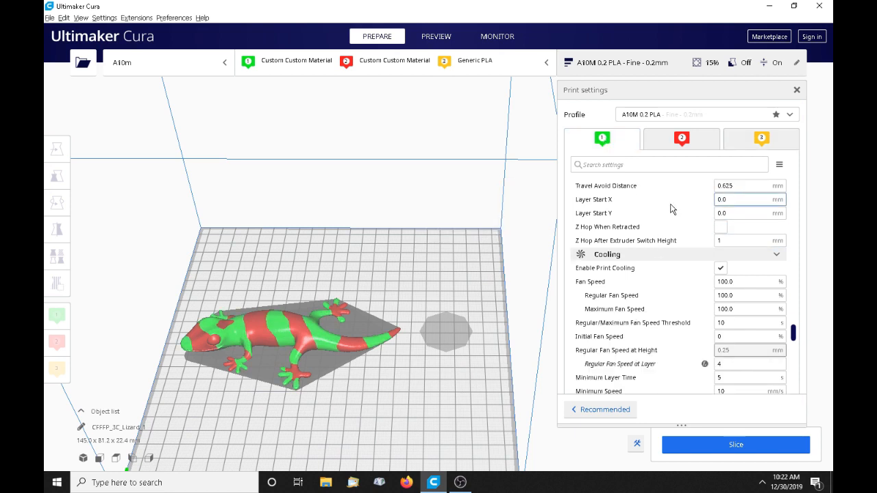
scroll(651, 206, "down", 1)
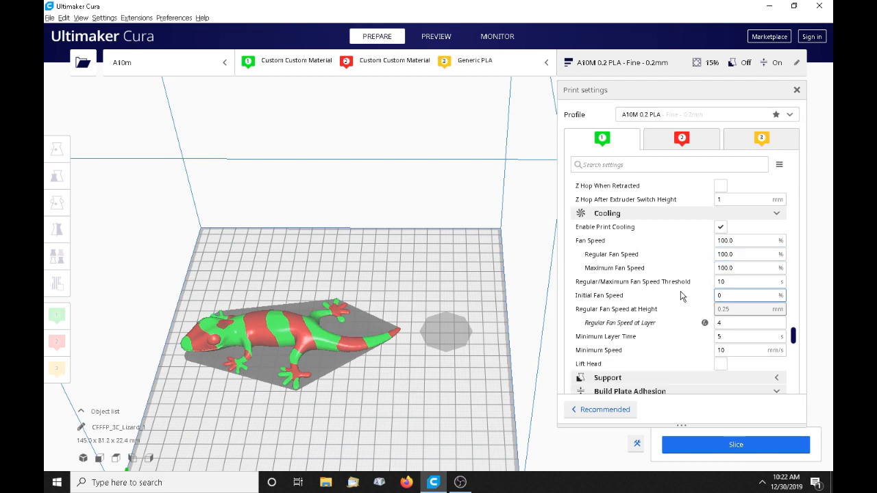
right_click(735, 325)
left_click(735, 334)
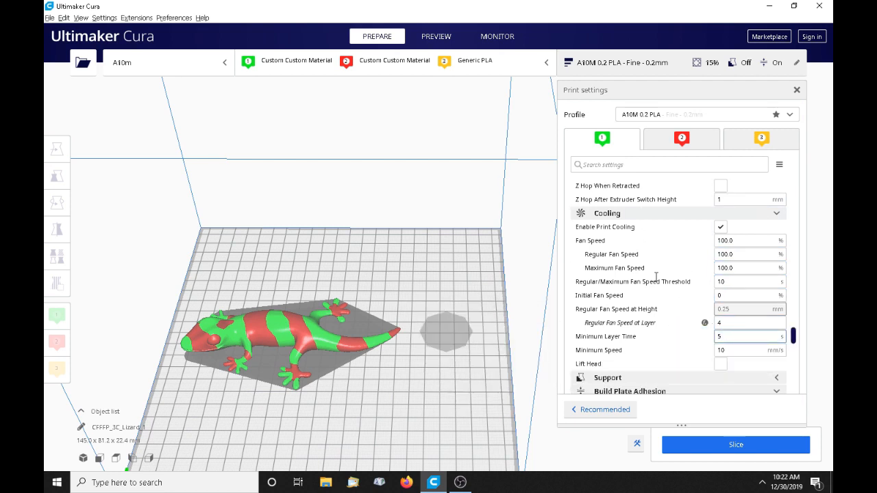
Try to copy extruder 1's Brim Line Count value to all extruders
scroll(656, 277, "down", 2)
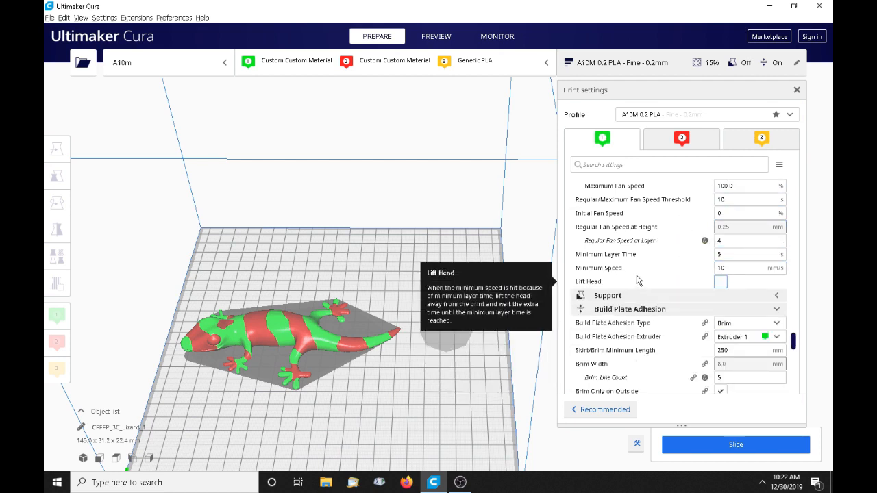
scroll(637, 281, "down", 1)
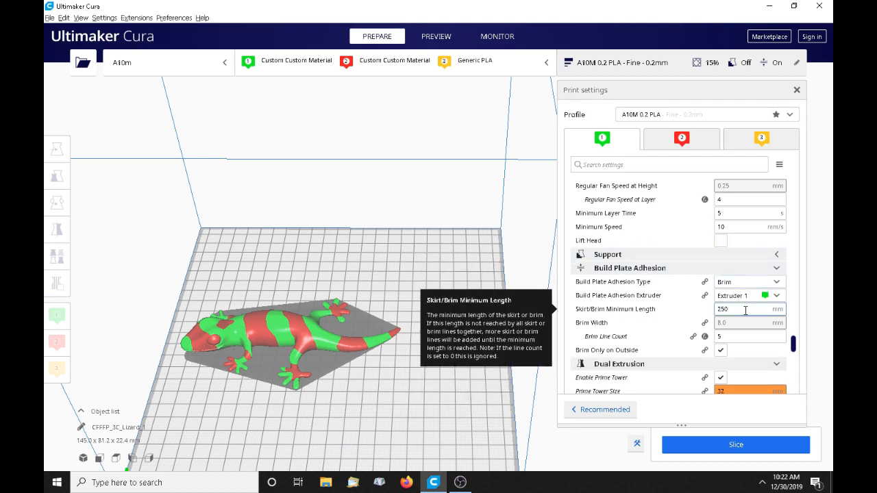
scroll(745, 326, "down", 1)
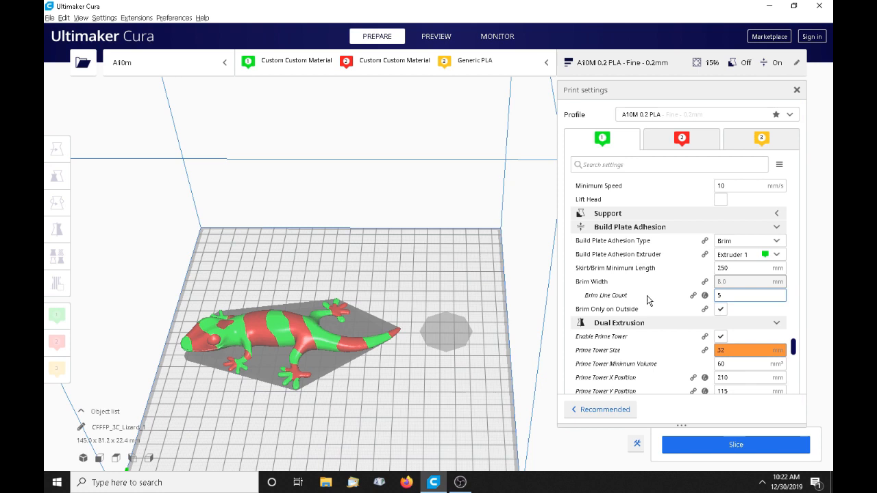
left_click(730, 298)
right_click(730, 298)
left_click(690, 300)
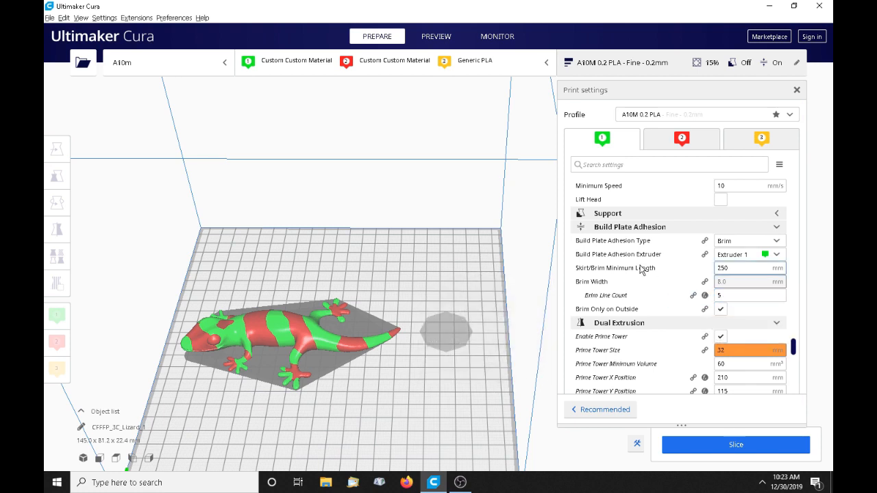
Copy extruder 1's Prime Tower Minimum Volume value and all its changed values to all extruders
scroll(641, 269, "down", 1)
scroll(662, 243, "down", 1)
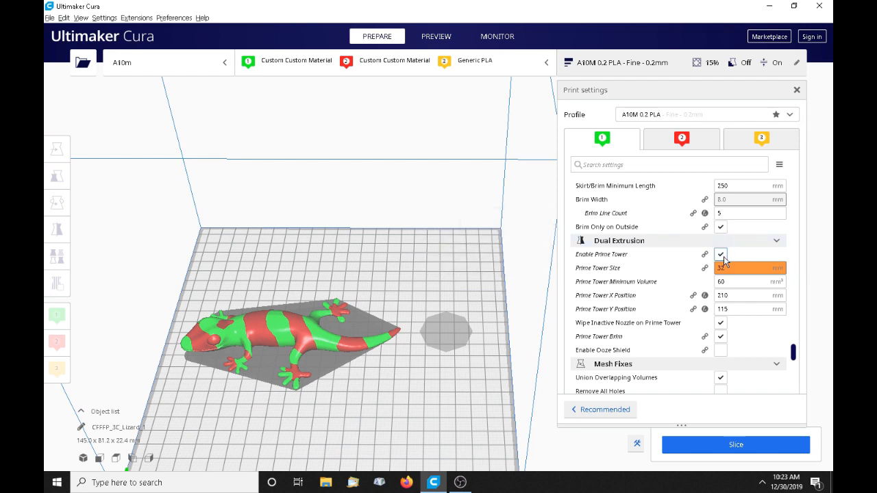
right_click(742, 282)
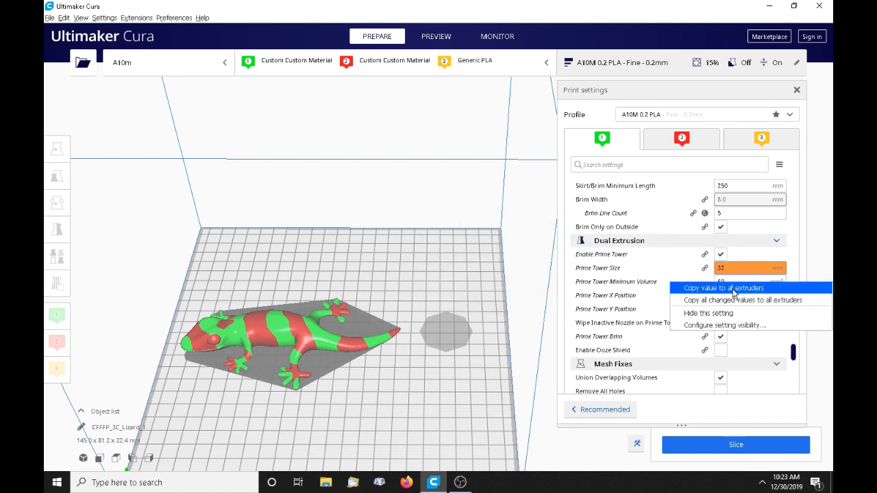
left_click(734, 288)
right_click(734, 298)
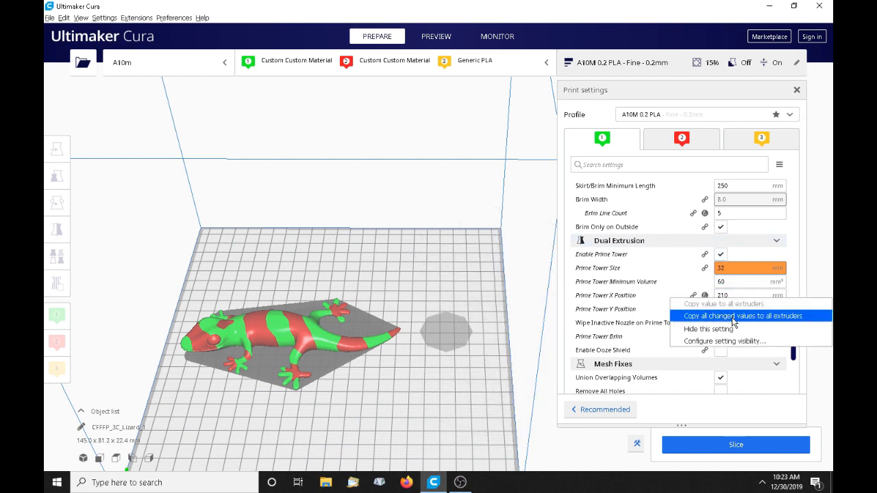
left_click(732, 317)
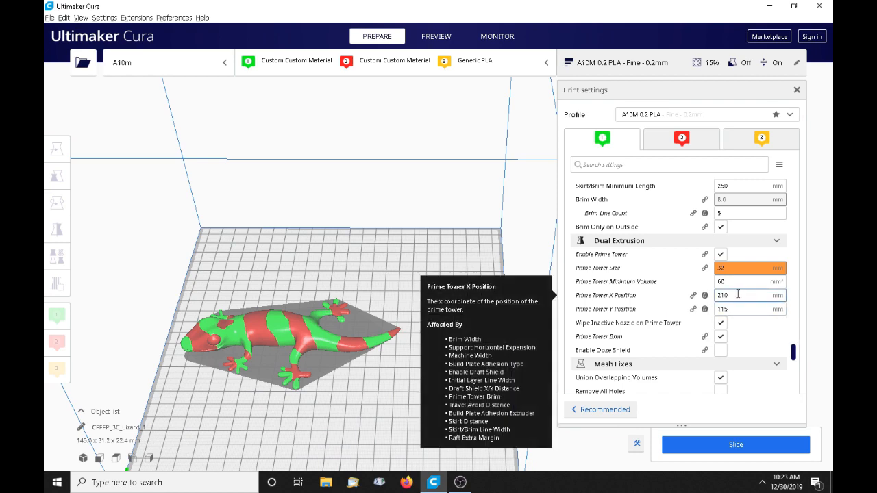
Check extruder 1's Mesh Fixes, Special Modes and Experimental settings for further values to copy
scroll(598, 275, "down", 2)
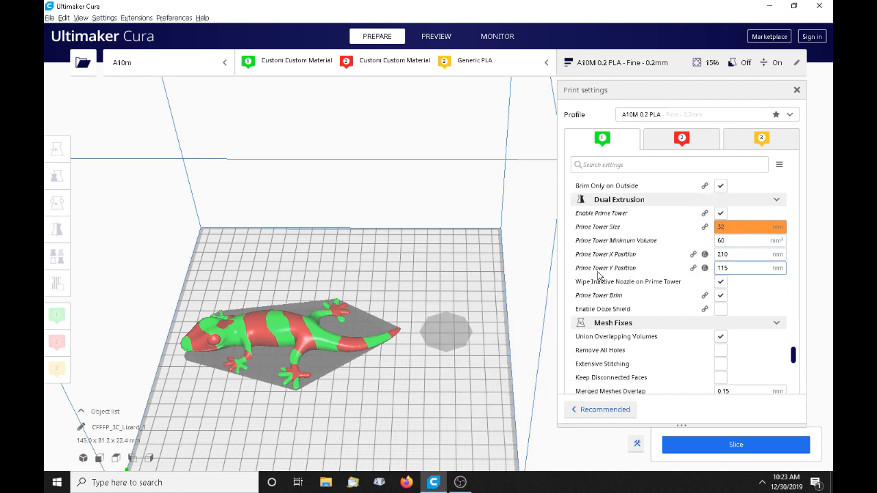
scroll(600, 270, "down", 3)
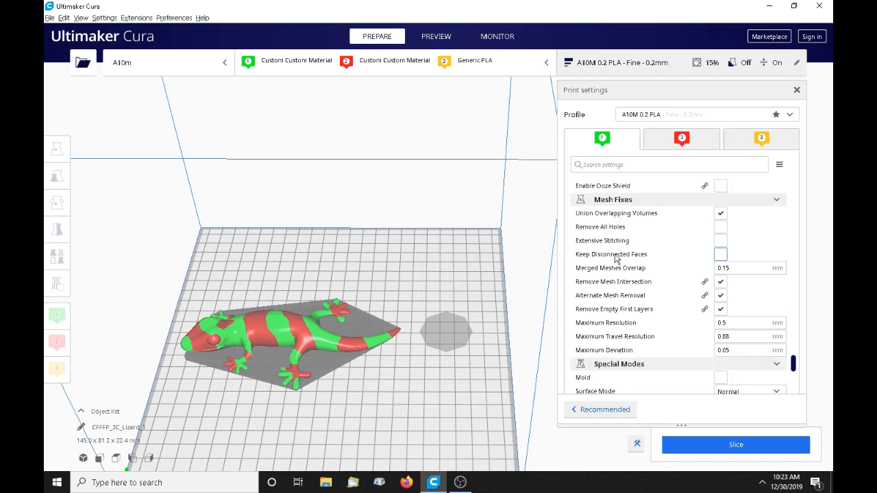
scroll(617, 255, "down", 2)
scroll(623, 254, "down", 2)
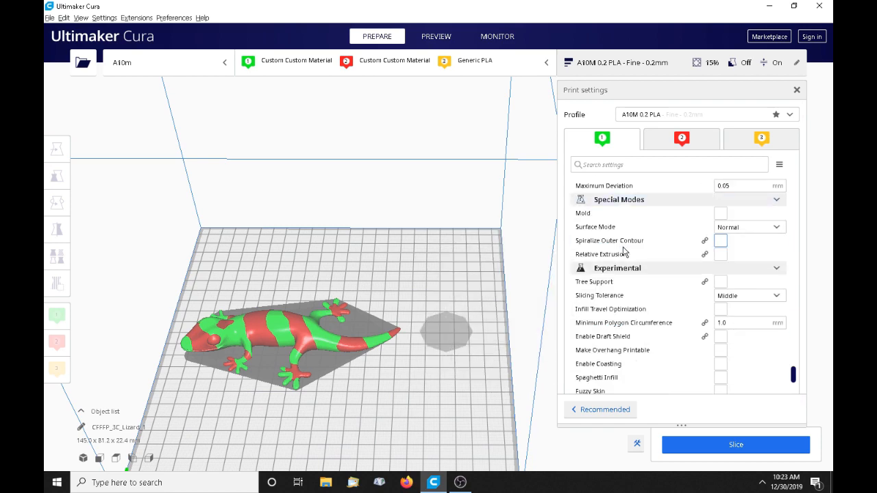
scroll(624, 252, "down", 4)
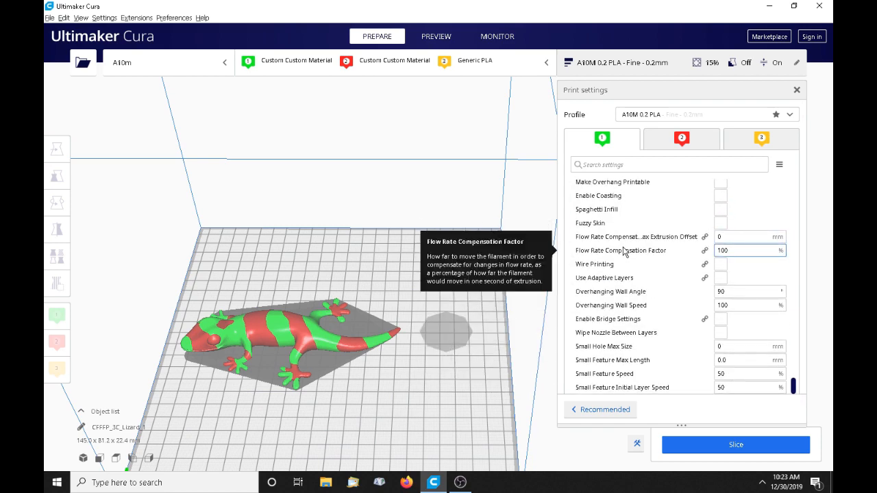
Create a new custom profile named "A10M 0.2 PLA 3 extruders" from the current settings and overrides
scroll(623, 252, "up", 12)
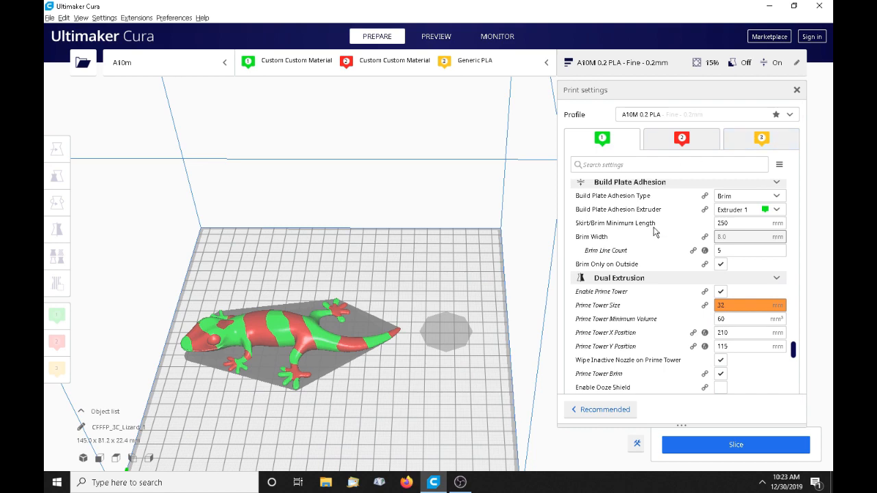
scroll(638, 248, "down", 2)
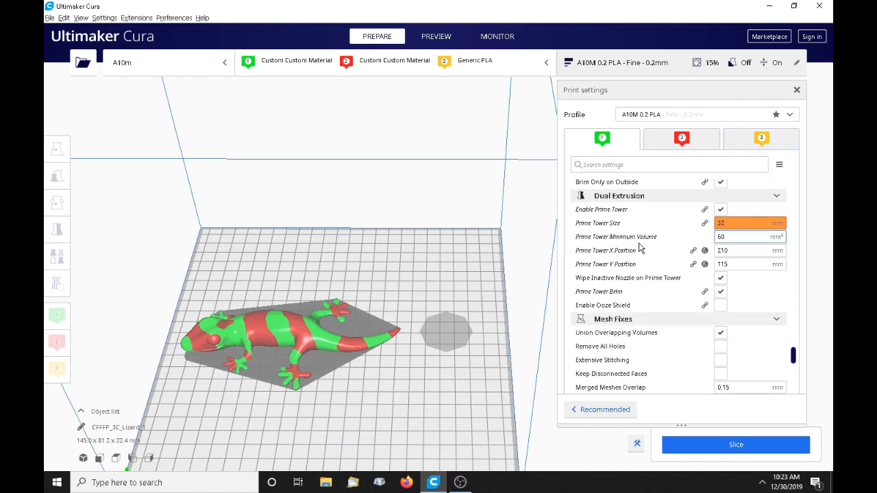
scroll(638, 248, "up", 6)
scroll(638, 248, "up", 3)
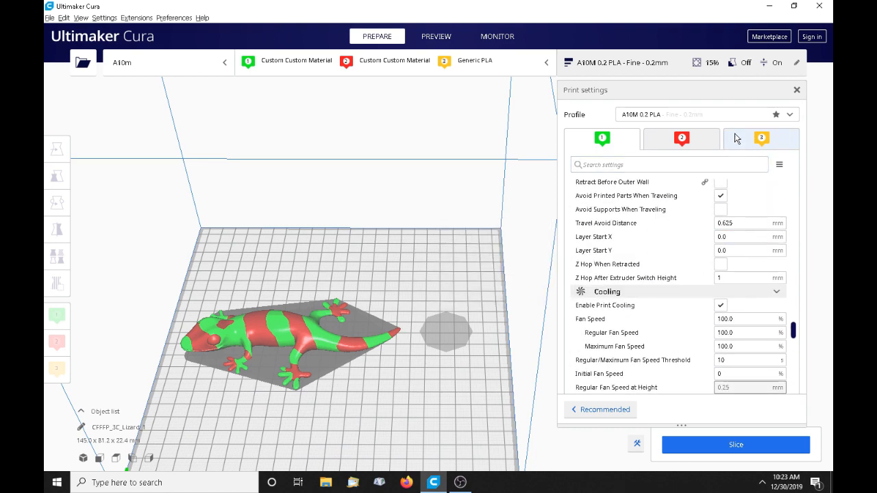
left_click(790, 115)
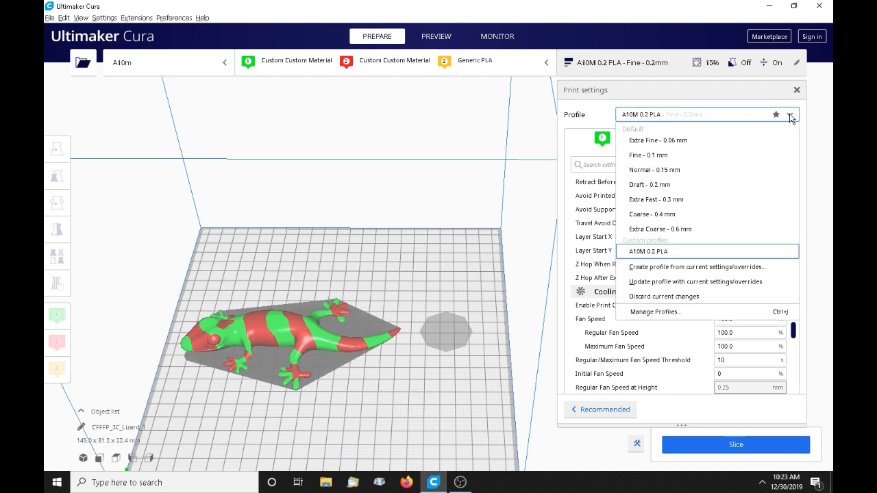
left_click(673, 271)
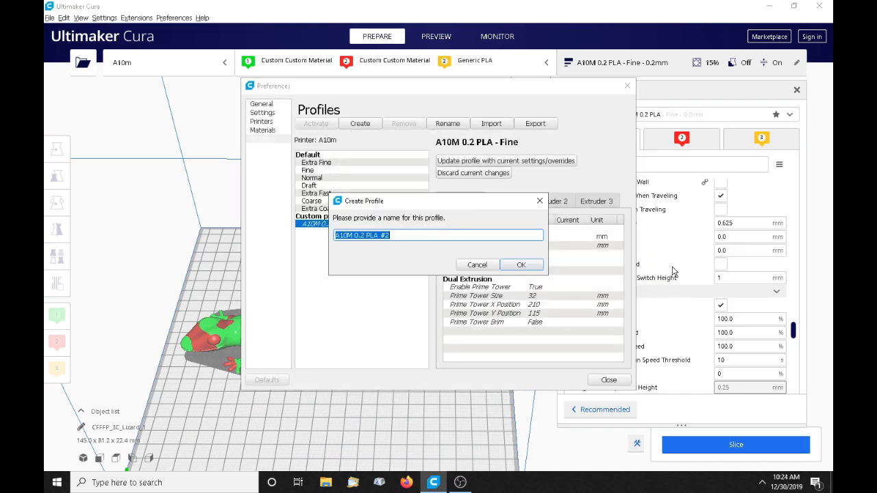
left_click(398, 237)
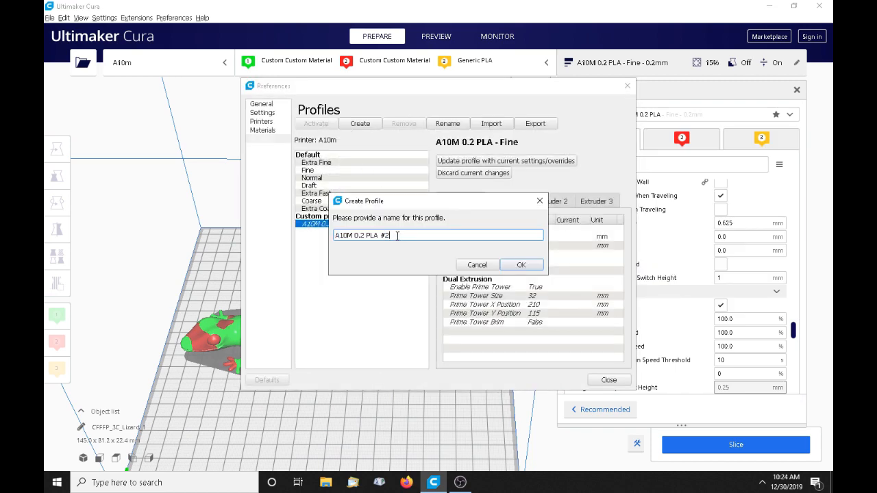
key("BackSpace")
left_click(522, 265)
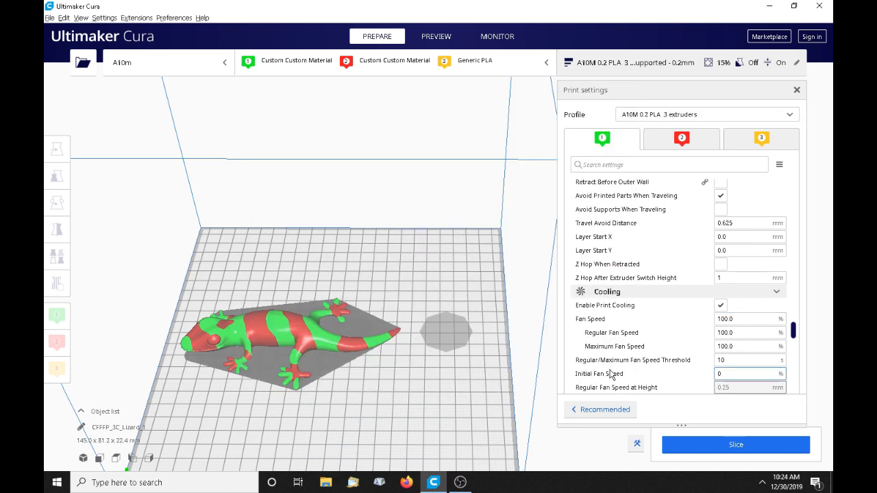
left_click(609, 379)
Open the A10m's machine settings and append the comment "; Mix for Extruder 3" to the end of the Start G-code
mouse_move(797, 340)
left_mouse_down()
mouse_move(795, 377)
mouse_move(797, 353)
left_mouse_up()
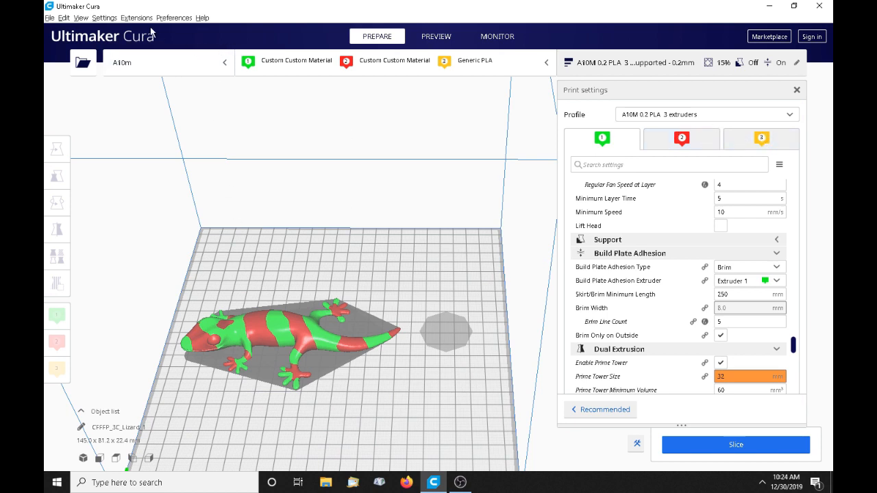
left_click(105, 18)
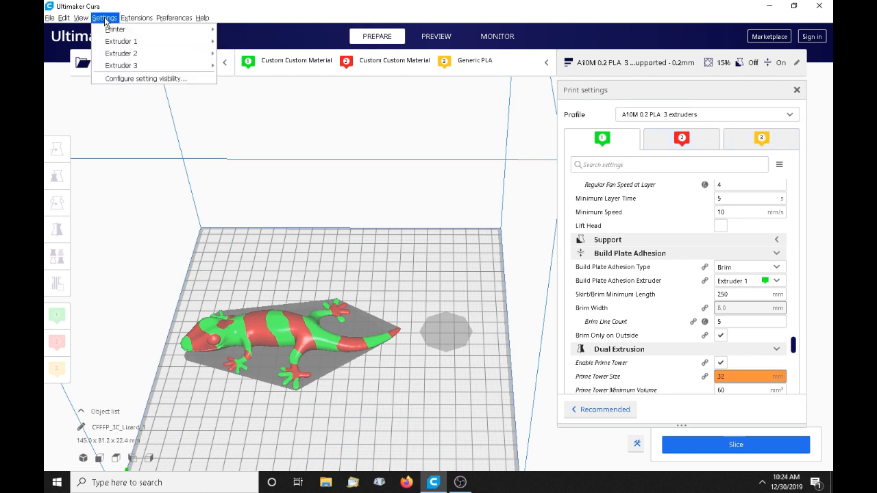
mouse_move(115, 29)
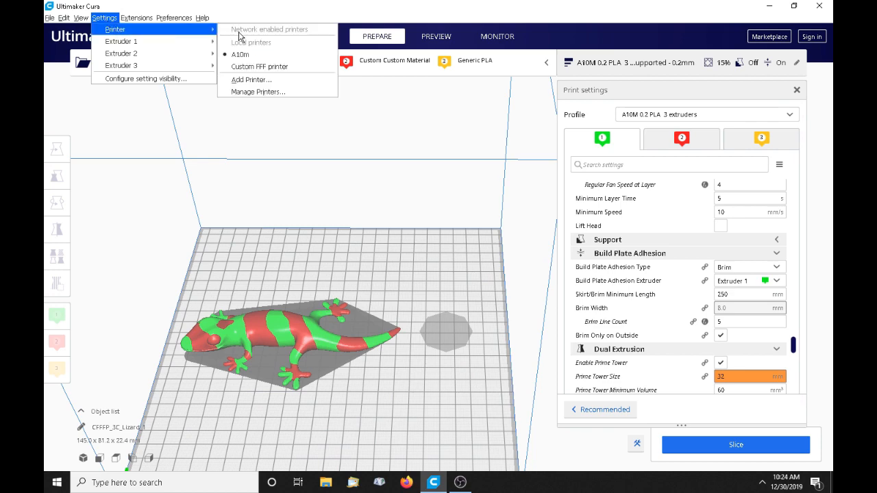
left_click(267, 93)
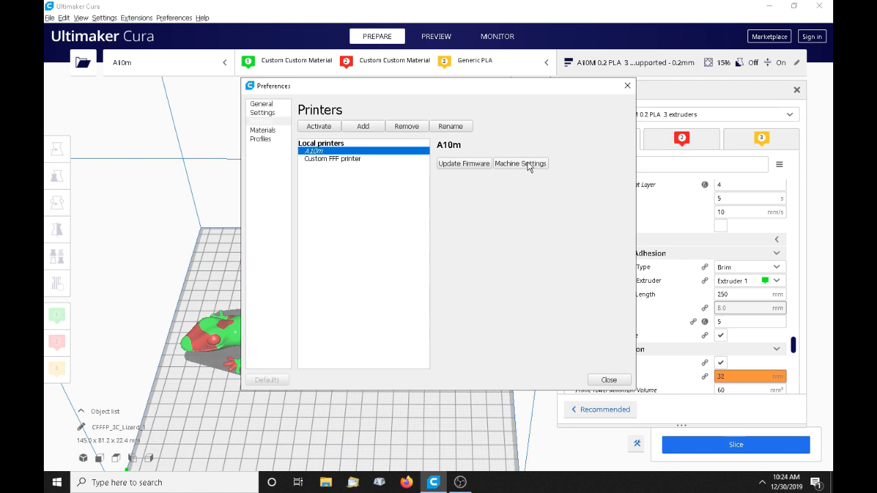
left_click(528, 165)
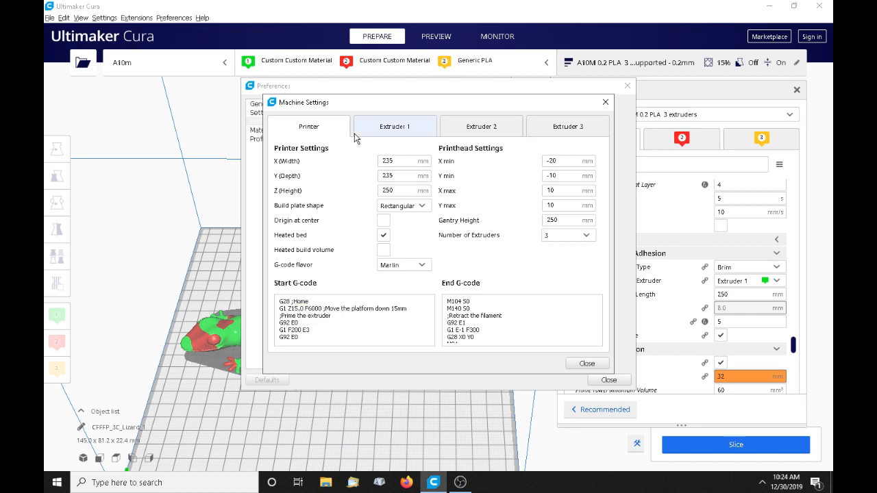
left_click(337, 338)
key("Return")
key("Return")
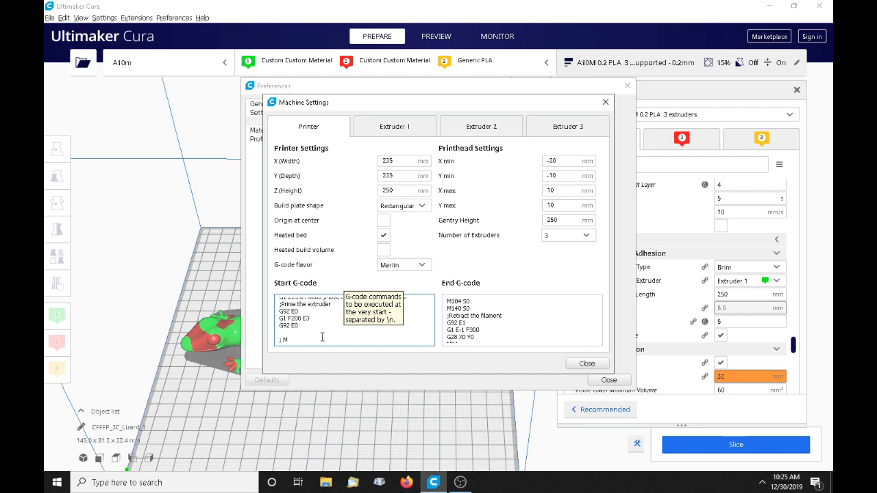
type("for Extruder 3")
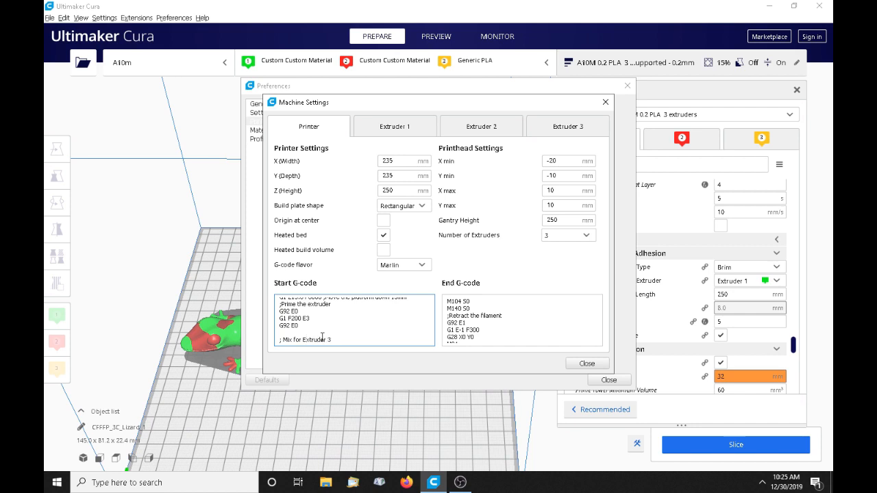
key("Return")
key("Return")
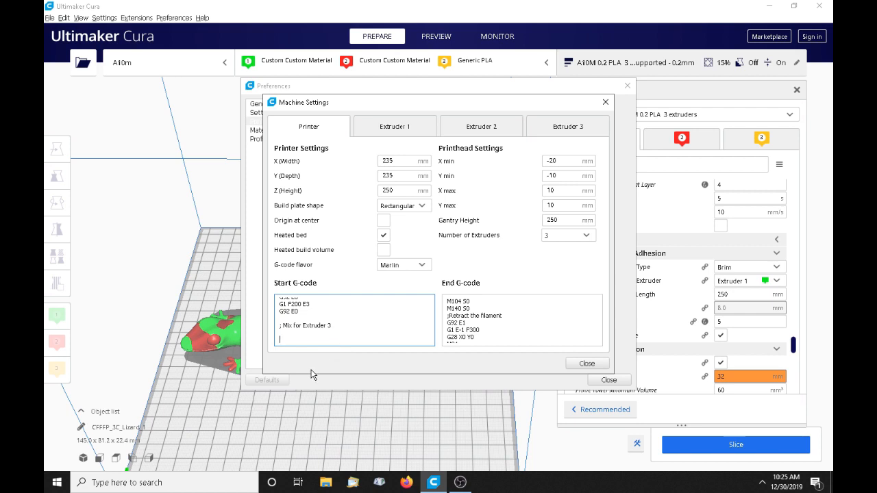
Add the mix ratio lines "M163 S0 P0.60" and "M163 S1 P0.40" below the Extruder 3 comment in the Start G-code
type("M163")
key("BackSpace")
type("0 P0.60")
key("Return")
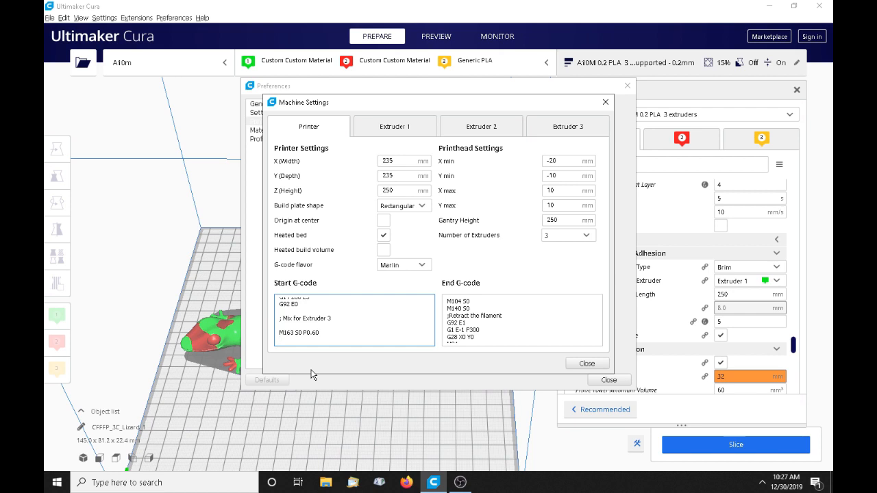
type("M163 S1 P0.40")
key("Return")
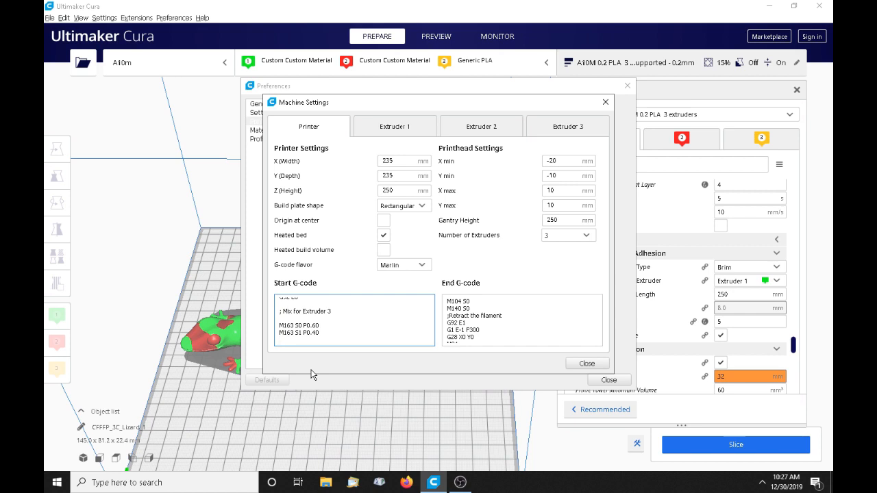
Add the line "M164 S2" after the mix ratios in the Start G-code and close the machine settings and preferences
type("M164 S")
type("3")
key("BackSpace")
type("12")
type("2")
key("Return")
key("Return")
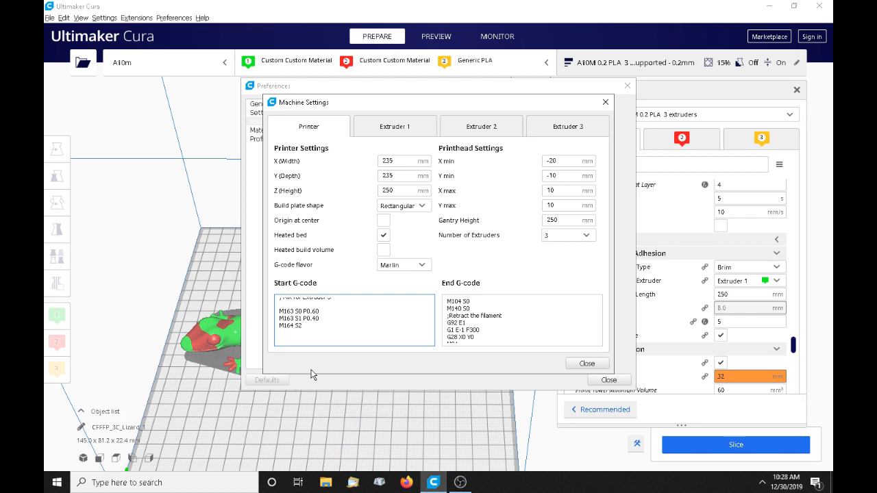
left_click(587, 364)
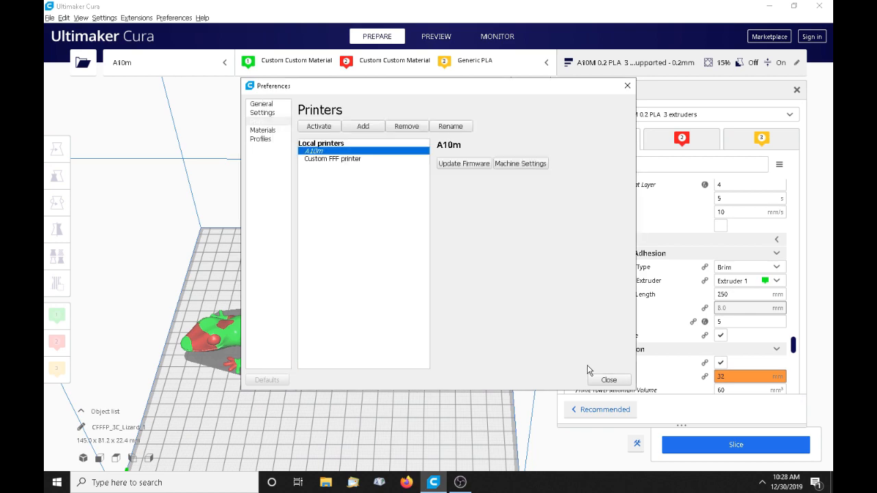
left_click(610, 383)
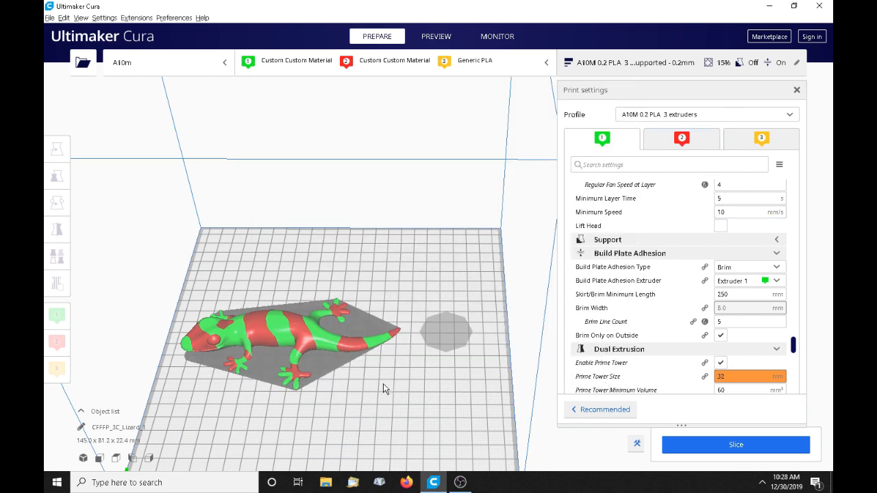
Ungroup the lizard model into its separate colour parts
mouse_move(349, 395)
right_mouse_down()
mouse_move(366, 366)
mouse_move(343, 401)
right_mouse_up()
scroll(336, 404, "up", 2)
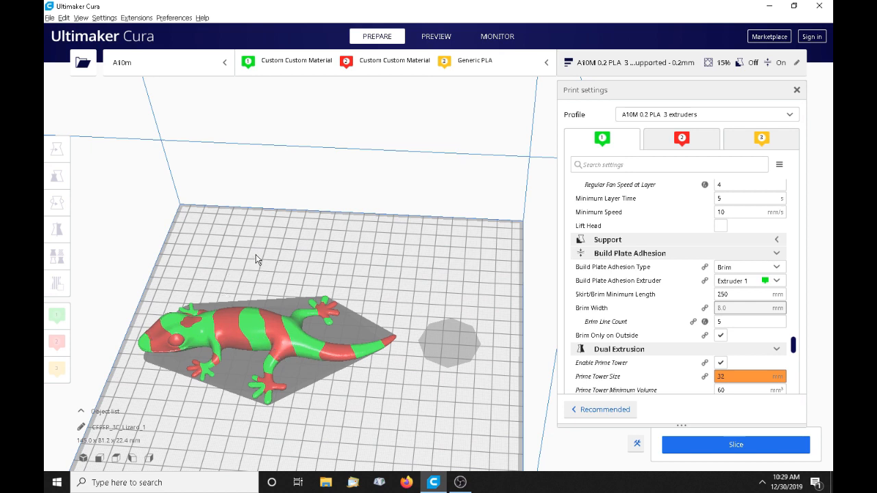
left_click(246, 337)
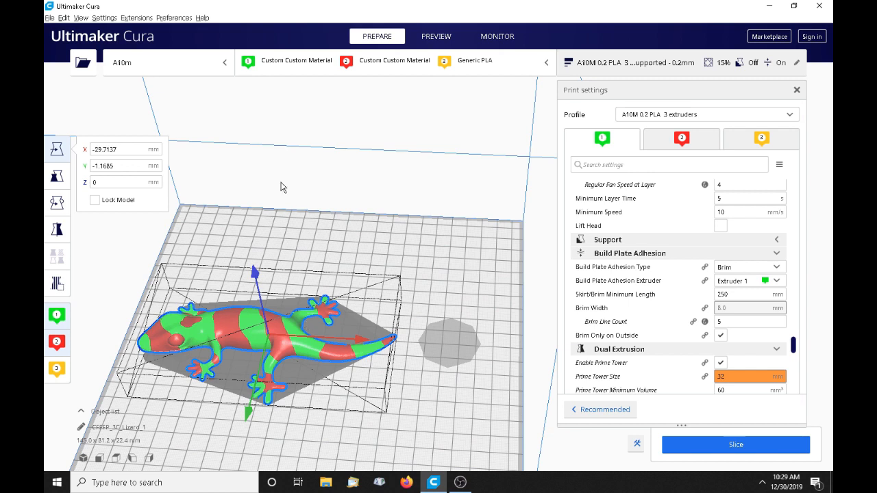
left_click(64, 17)
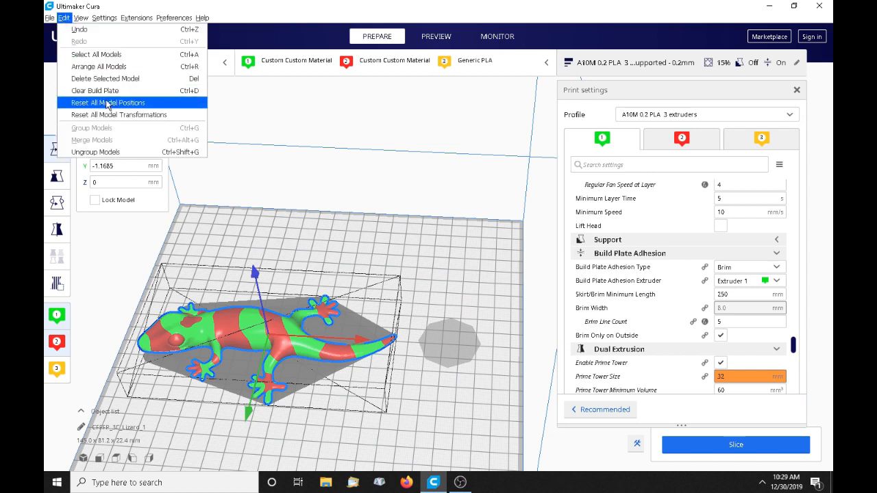
left_click(96, 152)
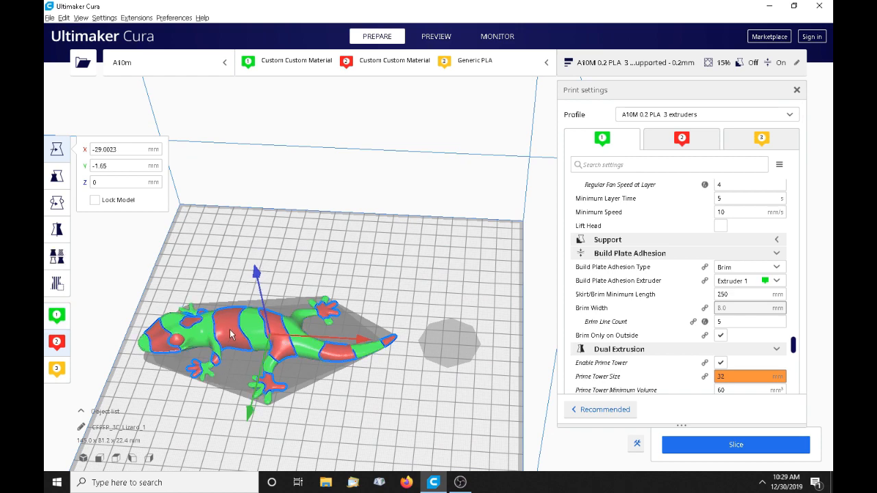
Assign the lizard's red striped body part to extruder 3 and check the green part and the eyes individually
left_click(265, 336)
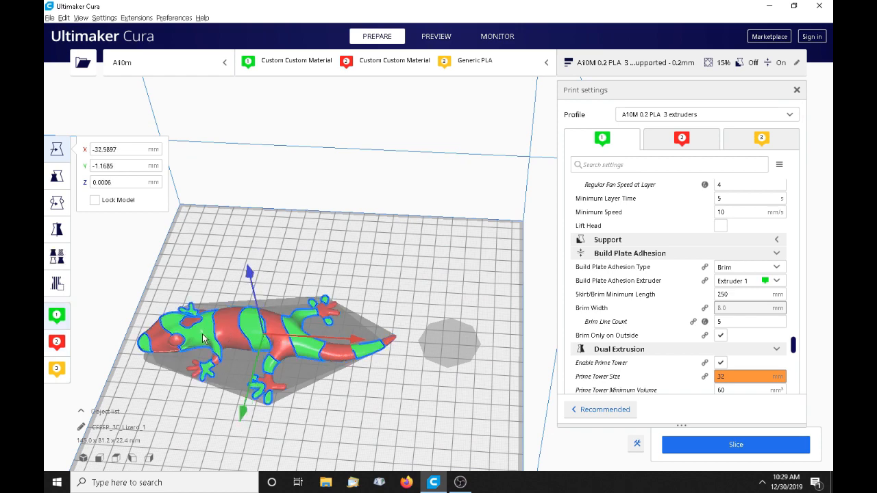
right_click_drag(389, 376, 392, 366)
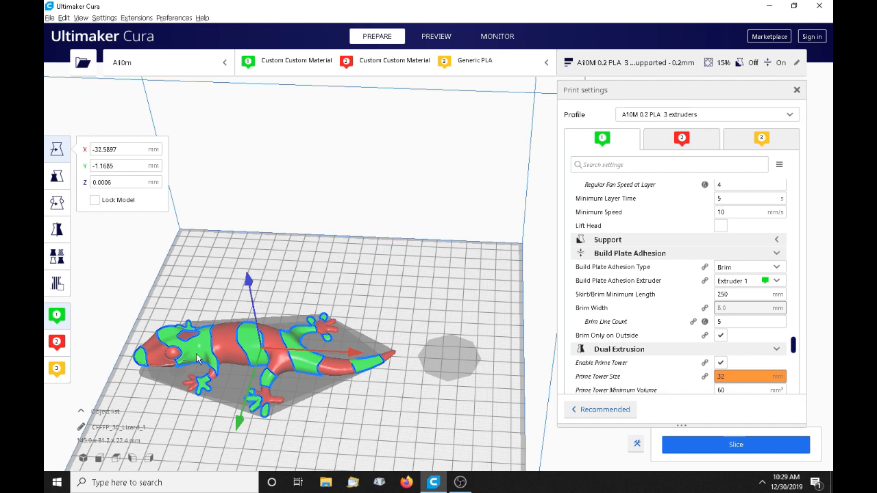
left_click_drag(232, 353, 255, 329)
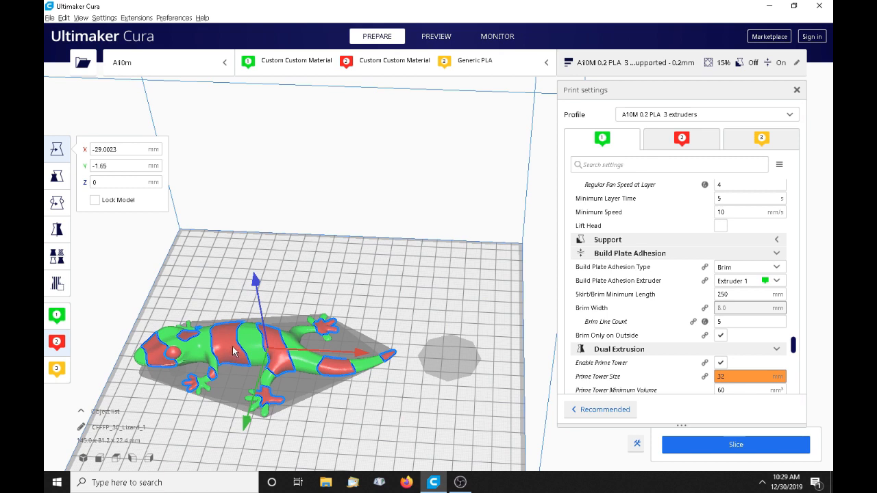
left_click(57, 374)
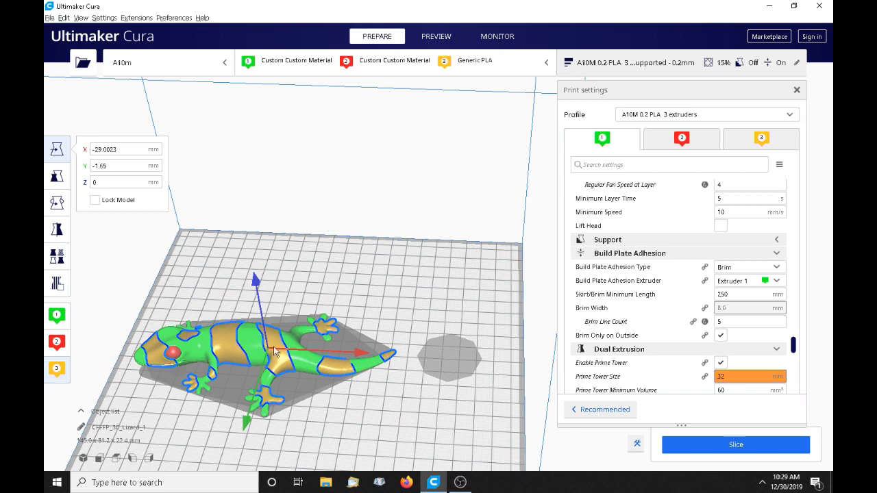
left_click(231, 389)
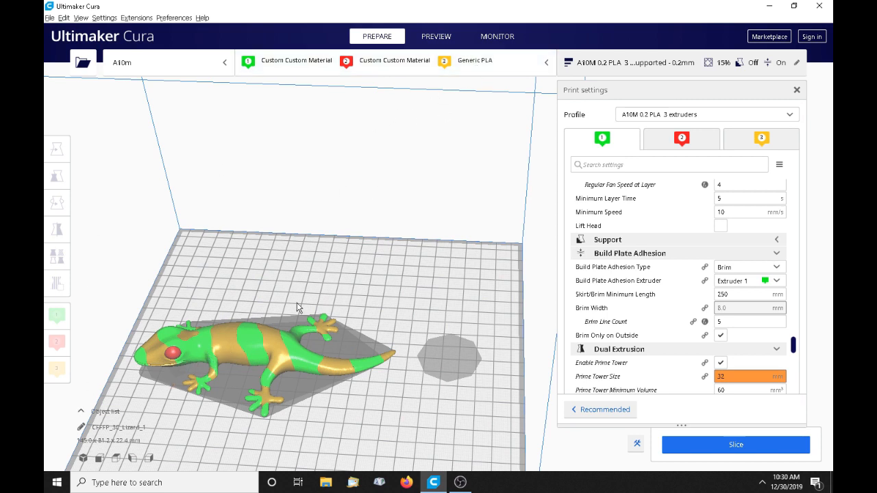
left_click(196, 350)
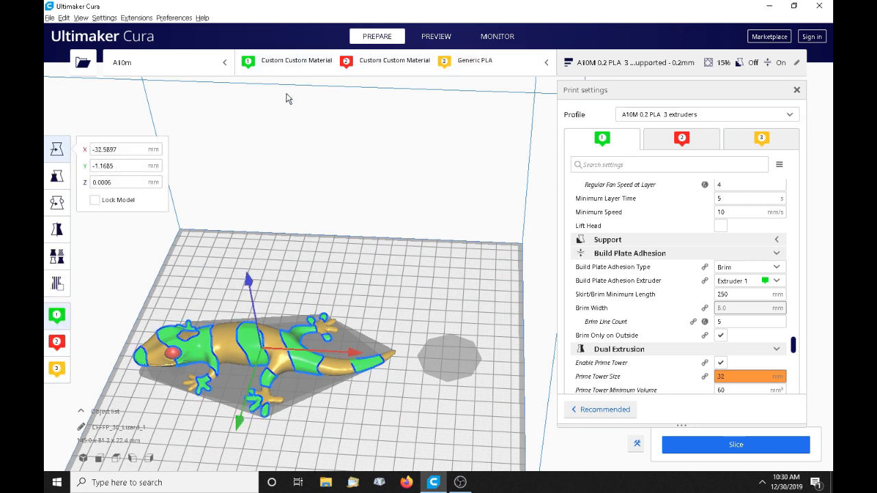
left_click(173, 356, "ctrl")
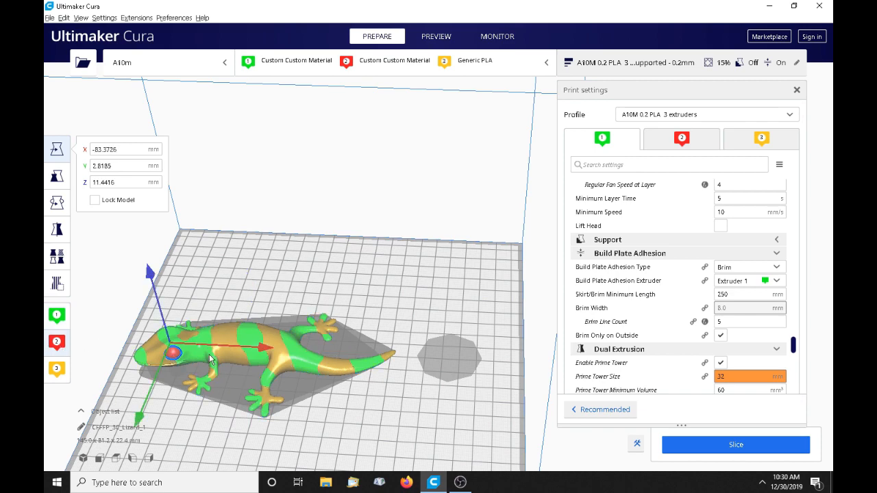
left_click(230, 403)
right_click_drag(381, 433, 522, 362)
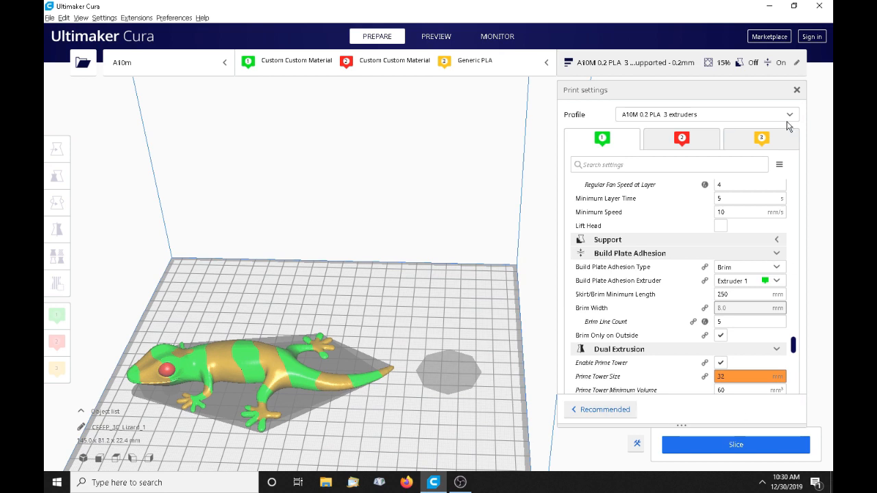
Slice the three-colour lizard and show the result with its prime tower in the layer preview
left_click(730, 446)
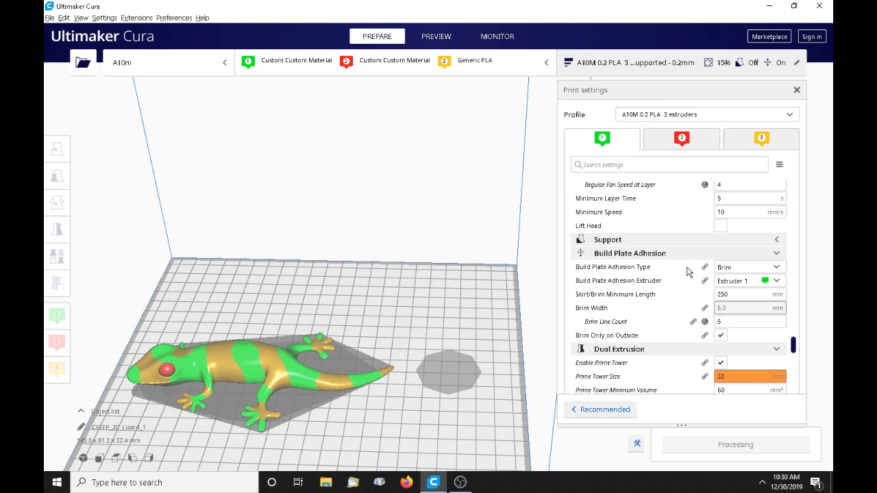
scroll(668, 325, "down", 3)
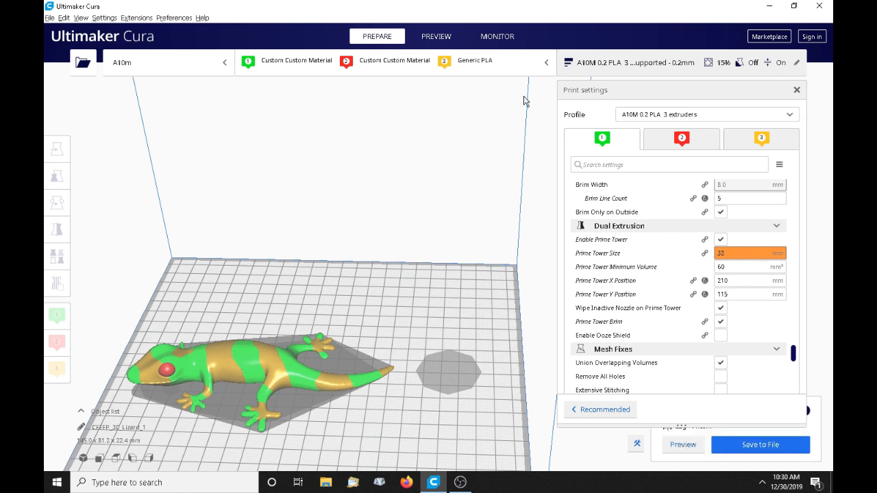
left_click(428, 36)
scroll(350, 331, "up", 1)
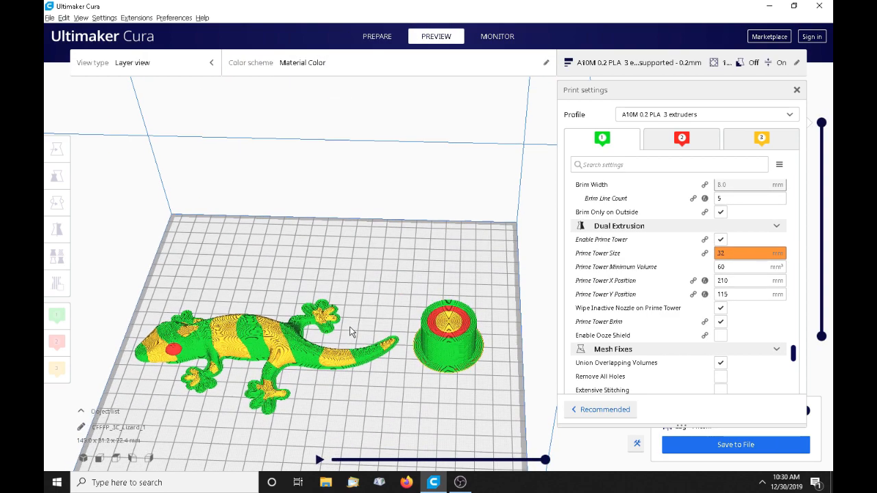
Inspect the prime tower's colour rings, set the Prime Tower Size to 35 mm and slice the lizard again
right_click_drag(351, 327, 374, 351)
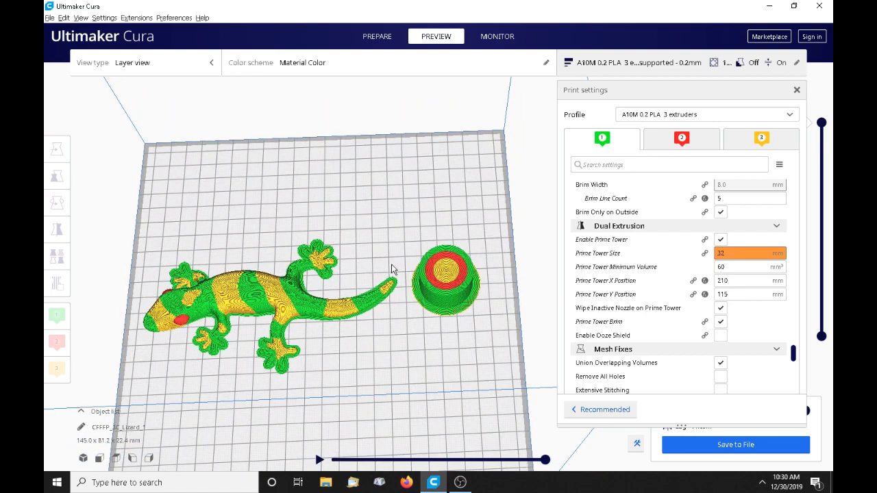
scroll(455, 312, "up", 5)
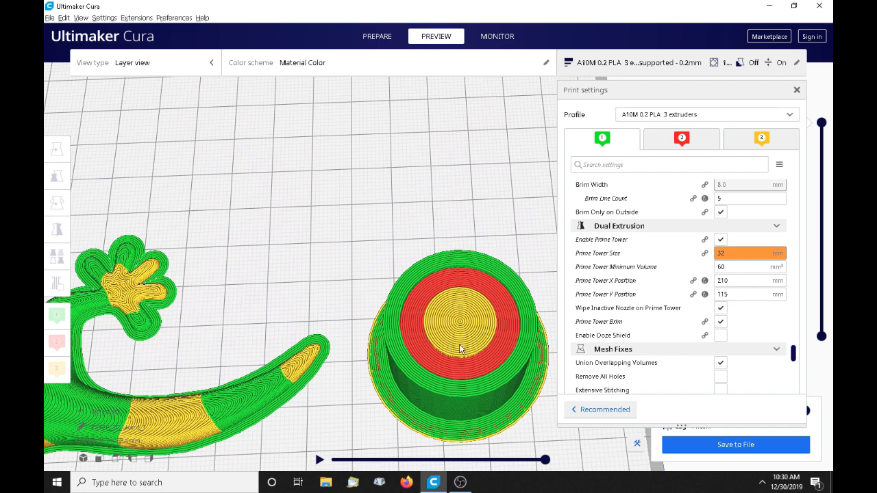
scroll(460, 348, "down", 1)
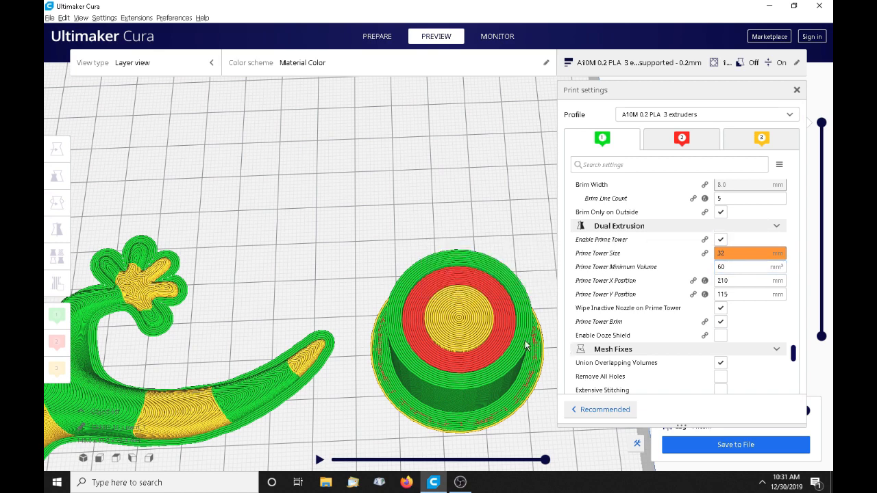
double_click(738, 252)
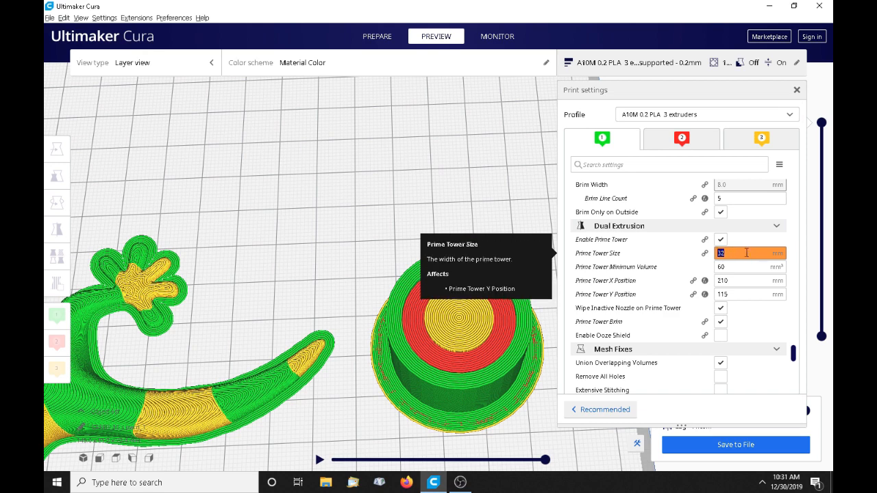
type("35")
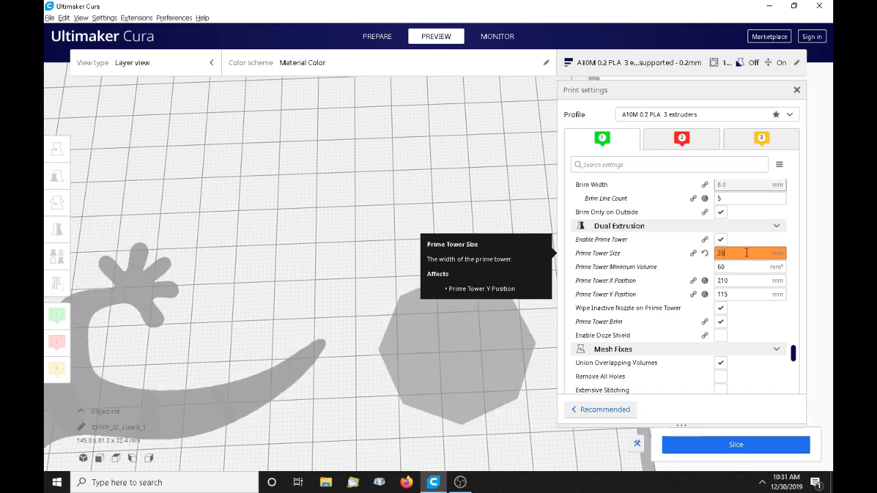
left_click(726, 443)
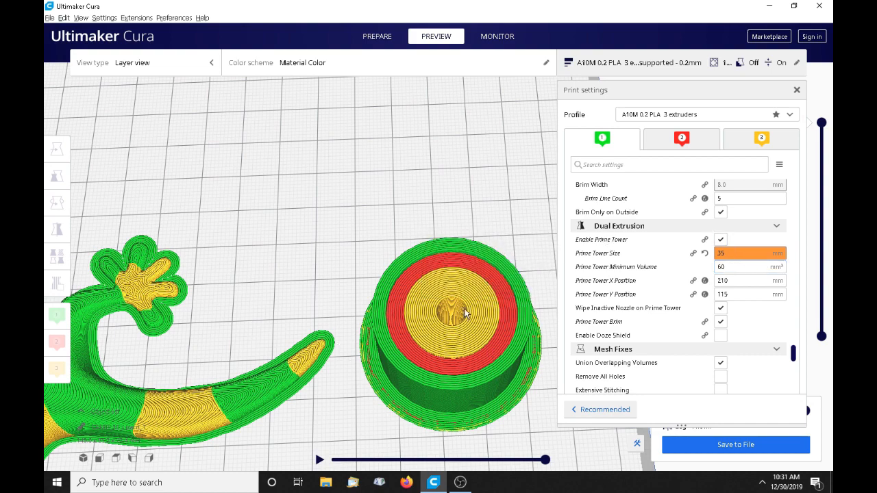
Examine the resliced three-colour lizard and its wider prime tower from several angles in the layer preview
scroll(489, 234, "down", 2)
scroll(489, 234, "down", 5)
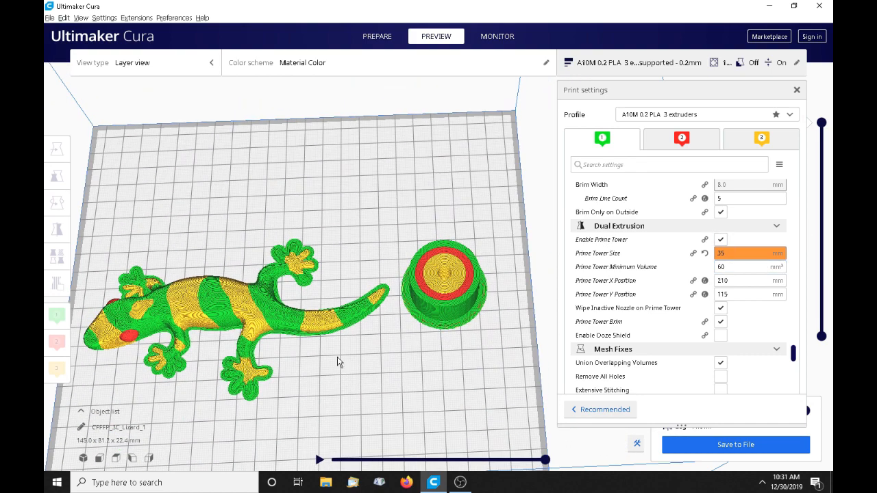
right_click_drag(331, 379, 284, 345)
right_click_drag(209, 347, 331, 229)
scroll(450, 330, "up", 2)
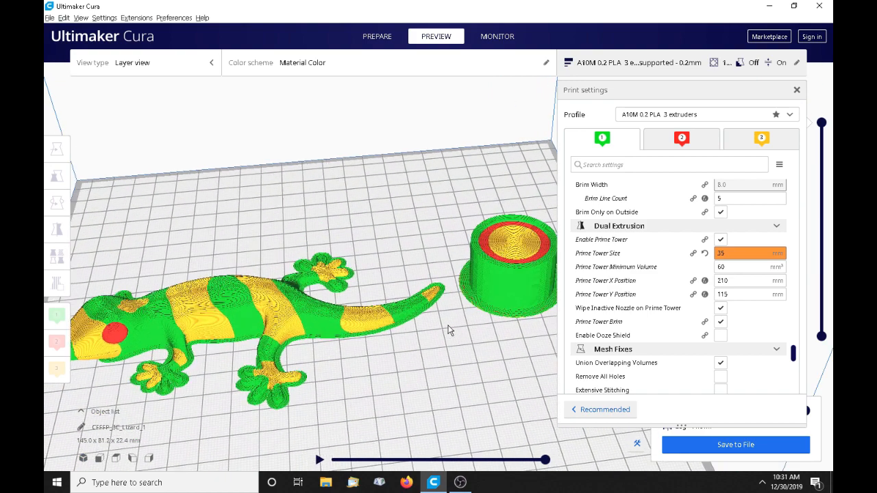
scroll(449, 330, "down", 2)
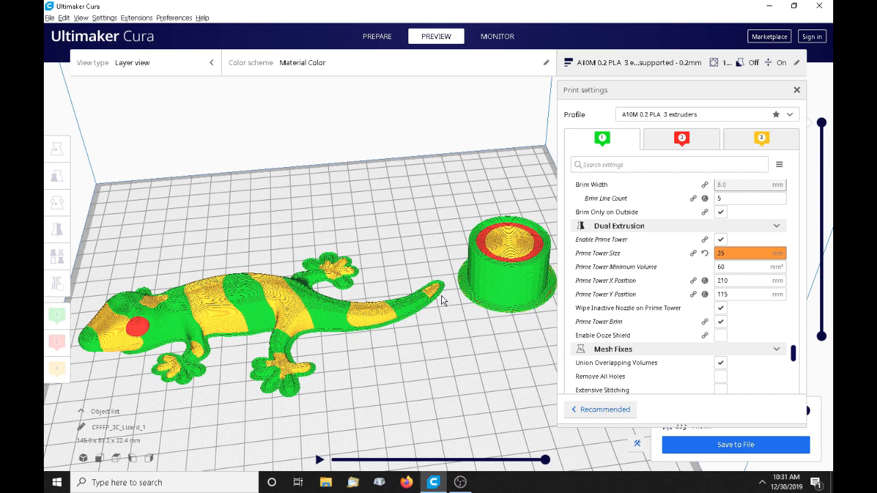
scroll(388, 198, "down", 1)
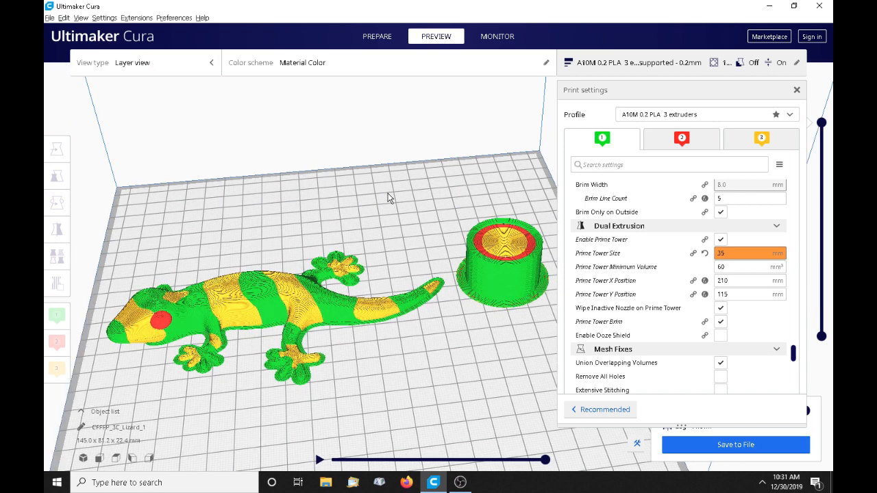
scroll(387, 197, "down", 1)
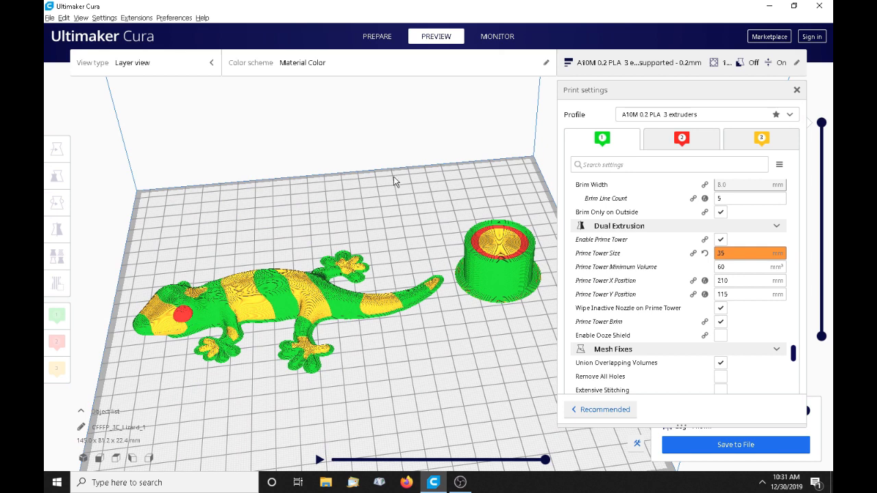